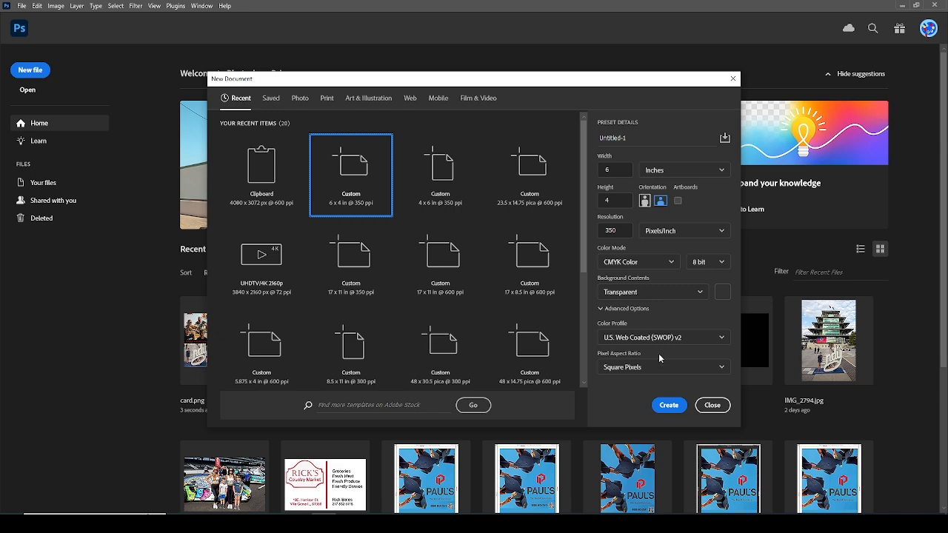
# Step: Create a 6 × 4 inch, 350 ppi CMYK document with a transparent background and open the photo IMG_20241024_223717406_HDR-2 separately
pyautogui.click(669, 406)
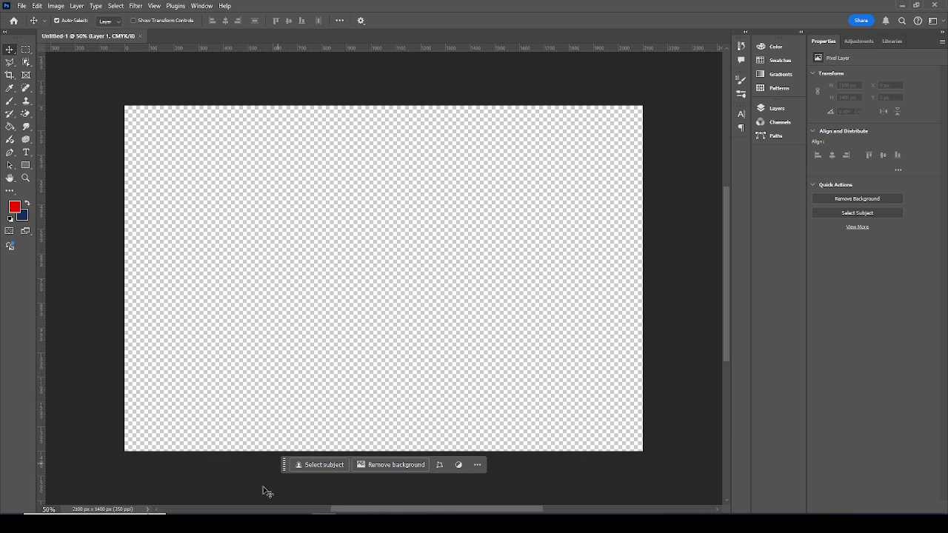
pyautogui.moveTo(225, 527)
pyautogui.click(206, 451)
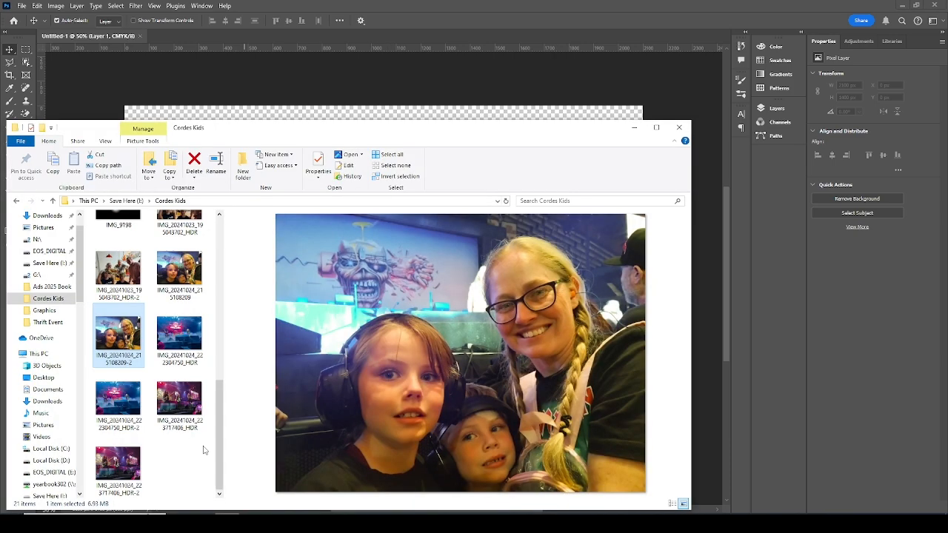
pyautogui.click(132, 472)
pyautogui.moveTo(325, 82); pyautogui.dragTo(281, 37)
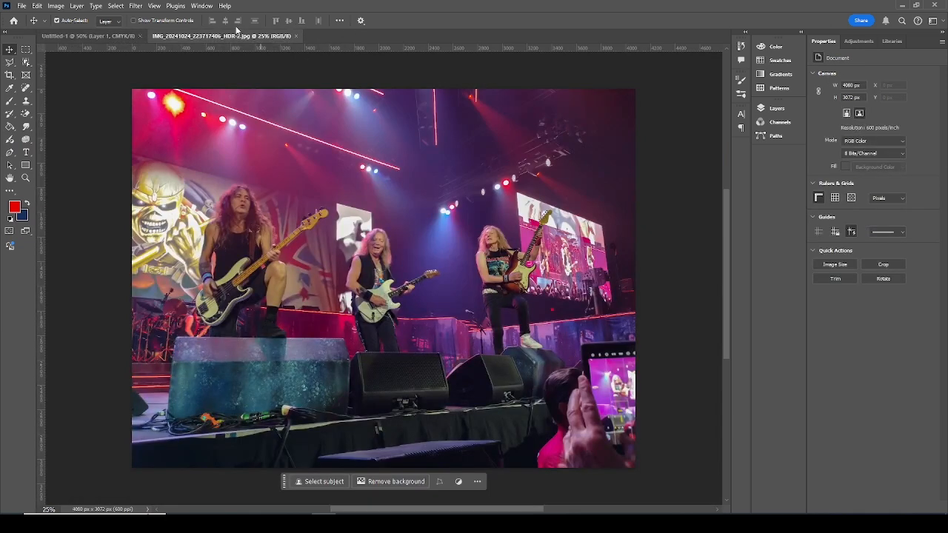
# Step: Marquee-select about 3462 × 1832 px around the three musicians and copy that area into the blank document
pyautogui.click(25, 49)
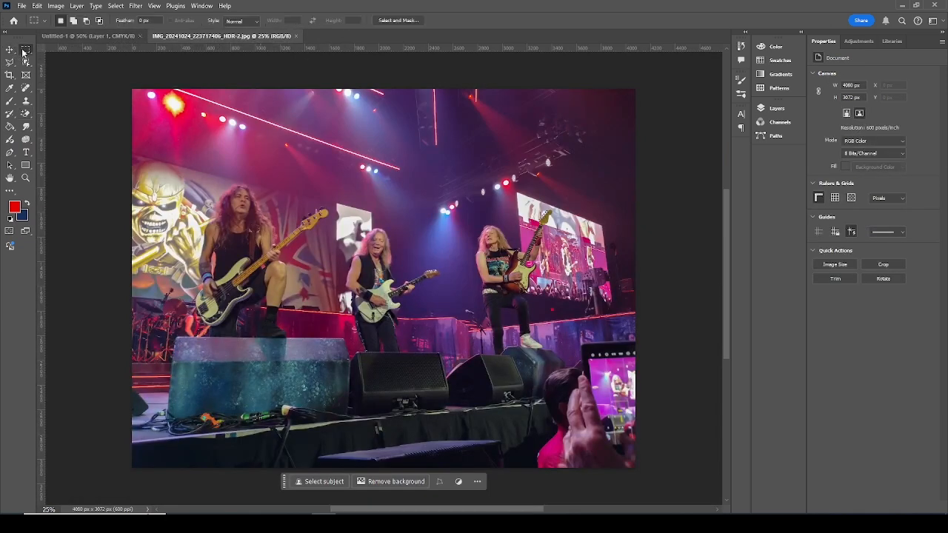
pyautogui.moveTo(122, 152); pyautogui.dragTo(557, 366)
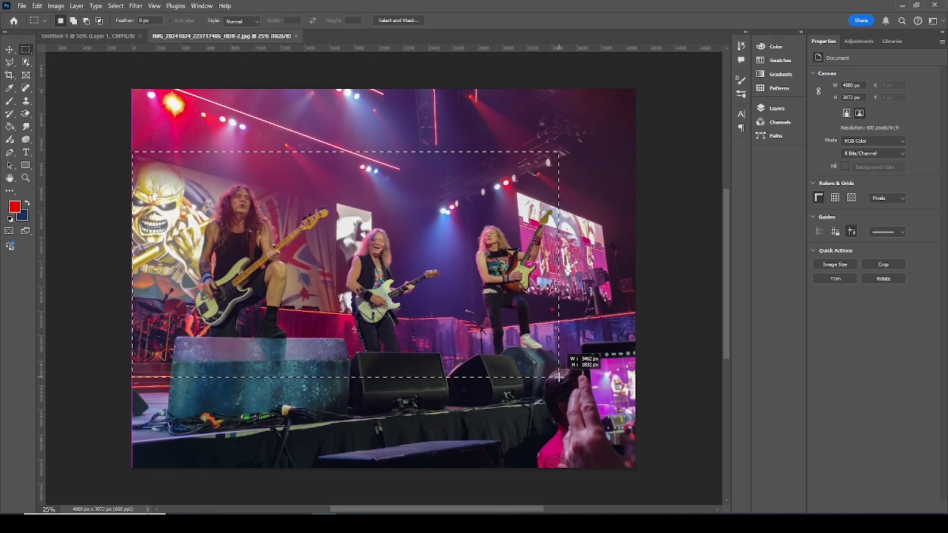
pyautogui.click(560, 377)
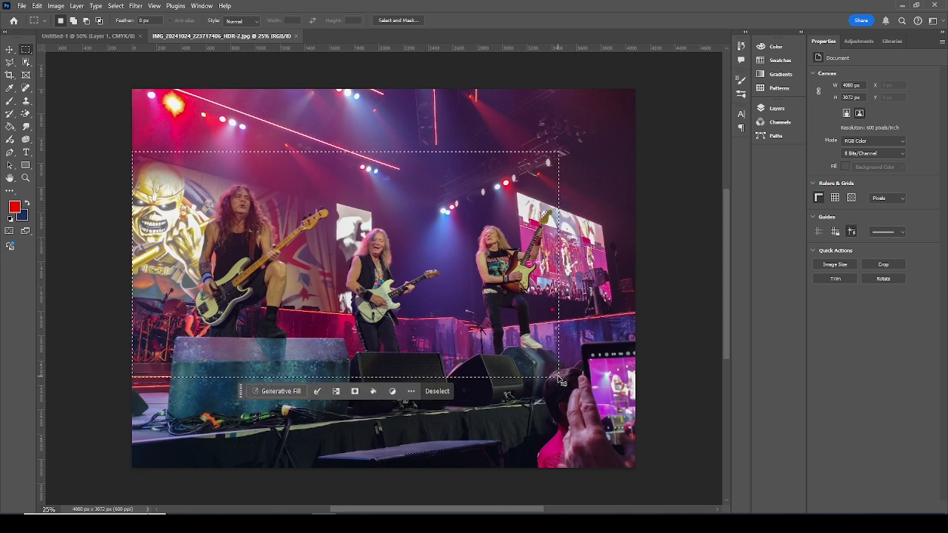
pyautogui.click(93, 36)
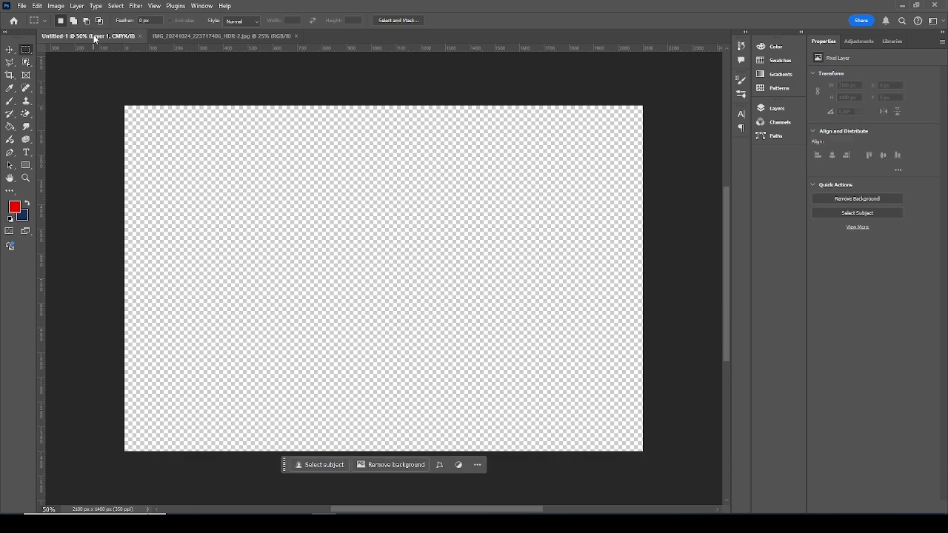
pyautogui.hotkey('ctrl', 'v')
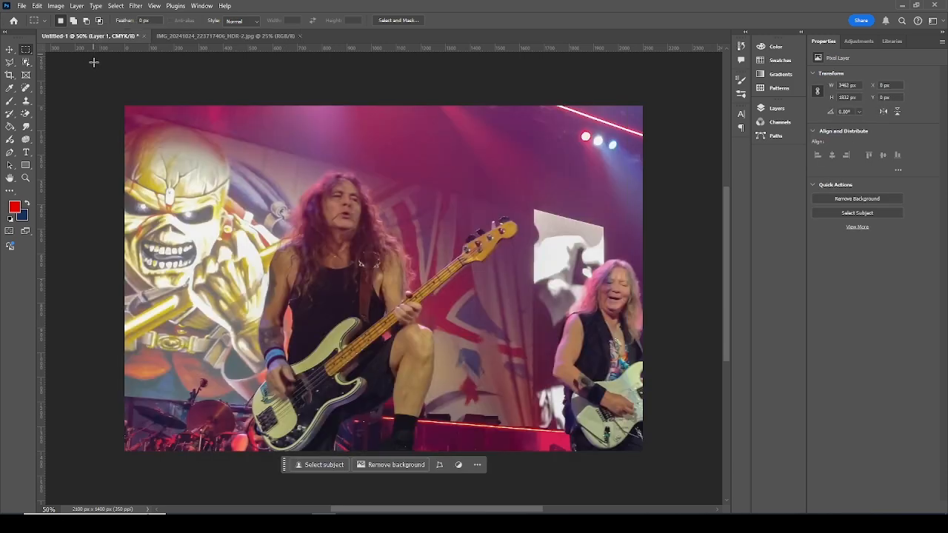
# Step: Scale the pasted concert photo to about 31% and fit it flush into the canvas's lower-right corner
pyautogui.click(37, 6)
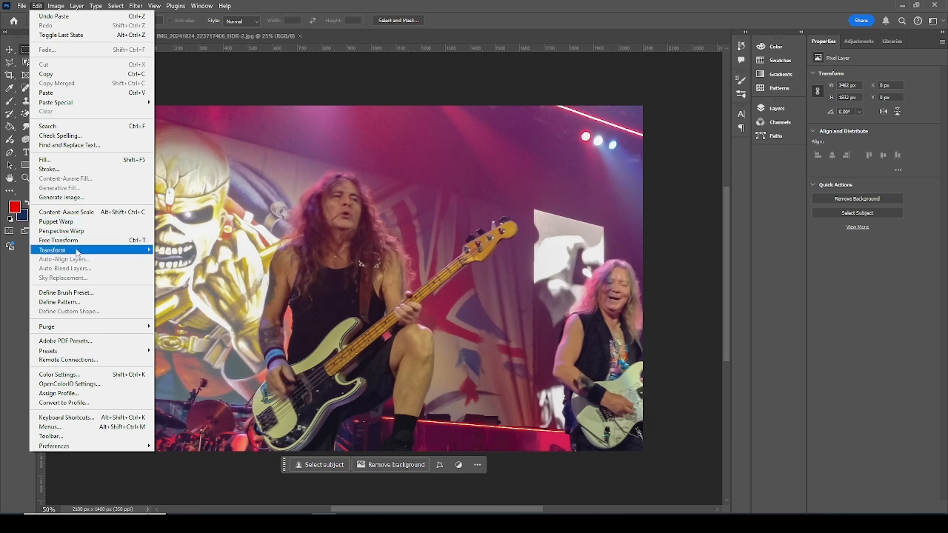
pyautogui.moveTo(77, 254)
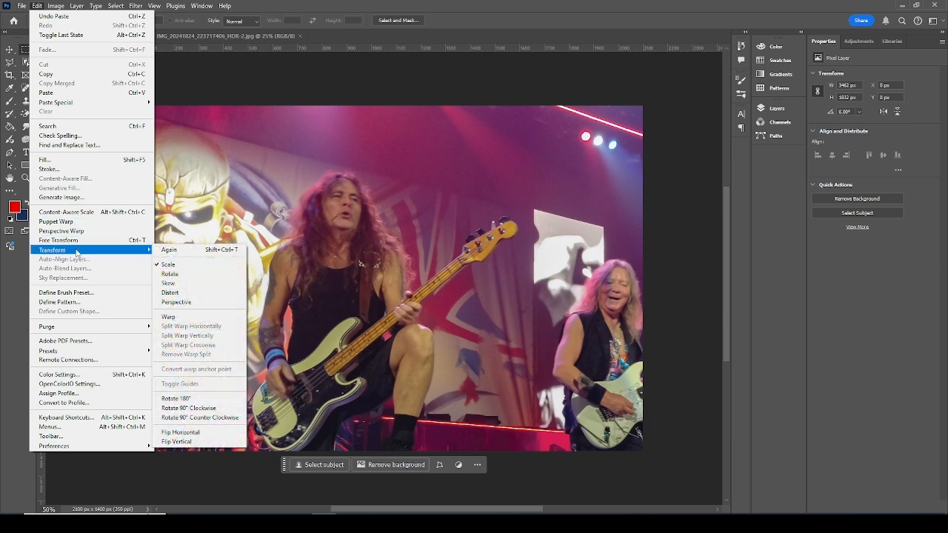
pyautogui.click(172, 265)
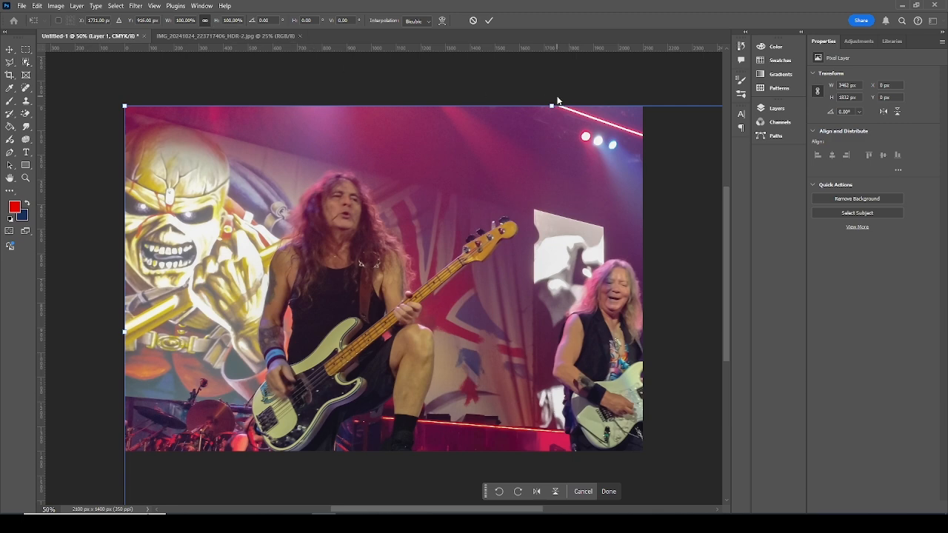
pyautogui.moveTo(551, 102); pyautogui.dragTo(515, 357)
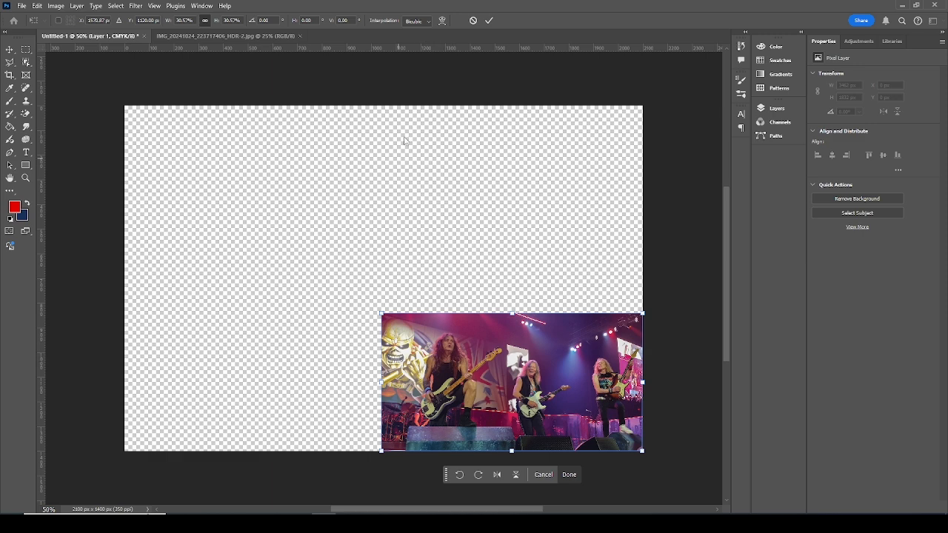
pyautogui.click(489, 20)
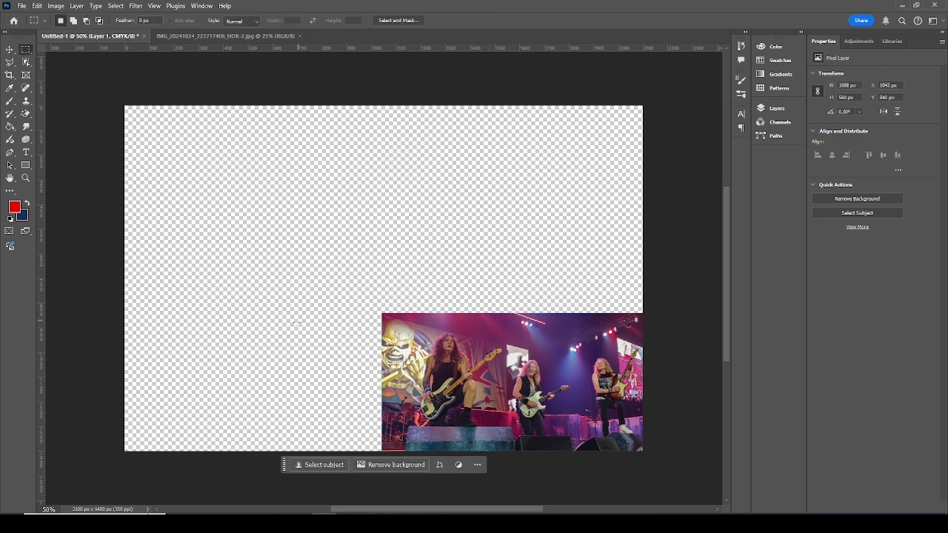
pyautogui.click(10, 49)
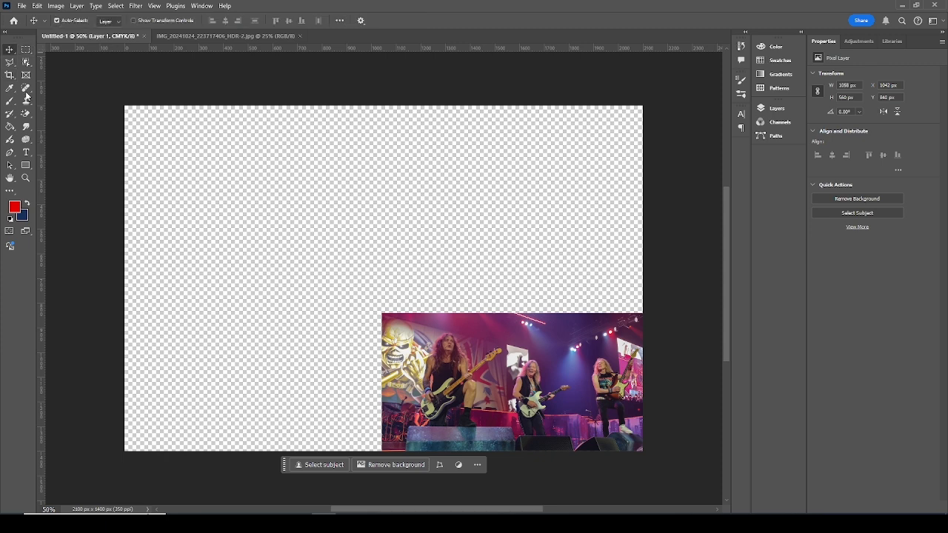
pyautogui.moveTo(439, 366)
pyautogui.mouseDown()
pyautogui.moveTo(411, 363)
pyautogui.moveTo(361, 277)
pyautogui.moveTo(441, 335)
pyautogui.moveTo(442, 365)
pyautogui.mouseUp()
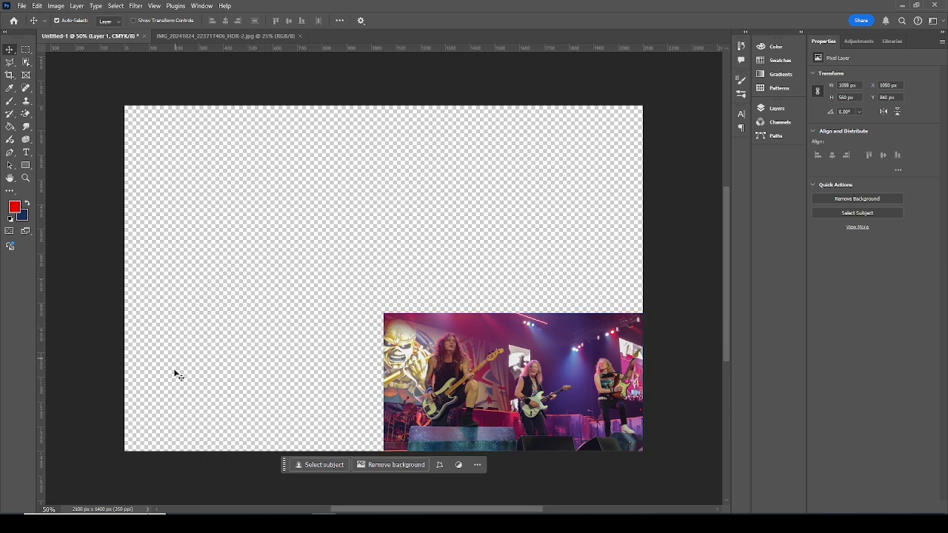
pyautogui.click(228, 523)
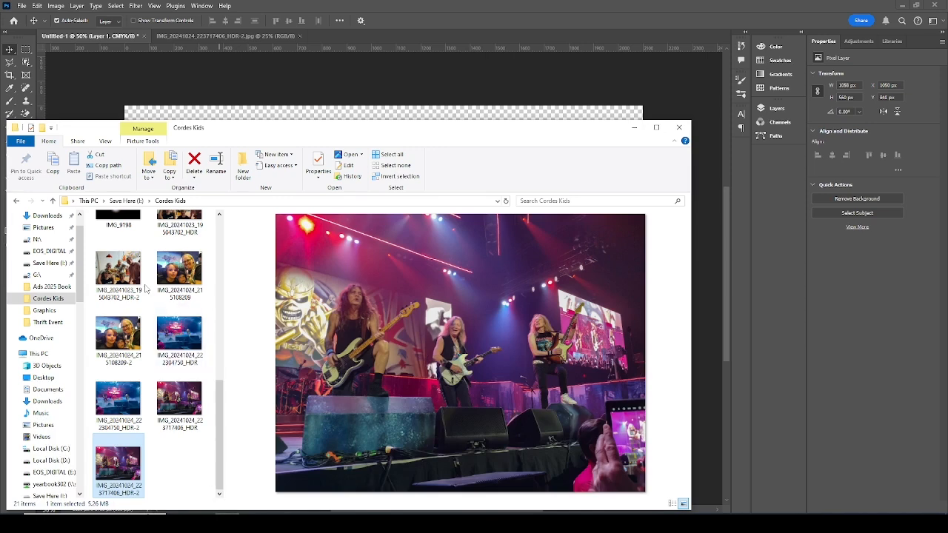
pyautogui.click(120, 342)
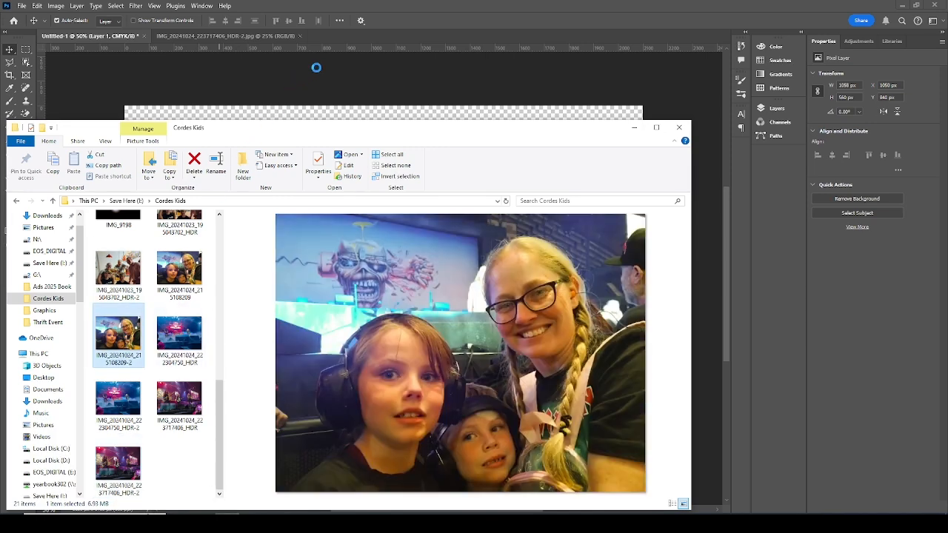
pyautogui.moveTo(373, 35); pyautogui.dragTo(378, 38)
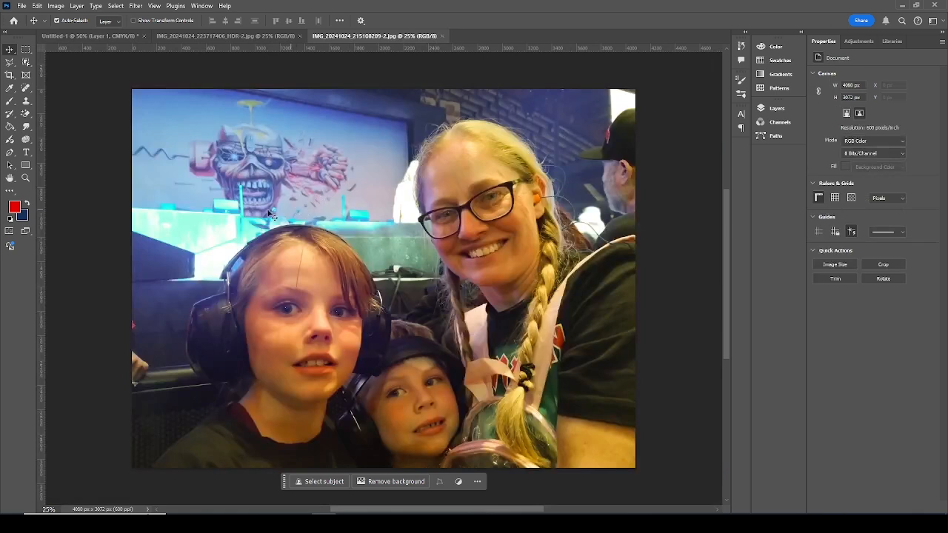
pyautogui.click(25, 49)
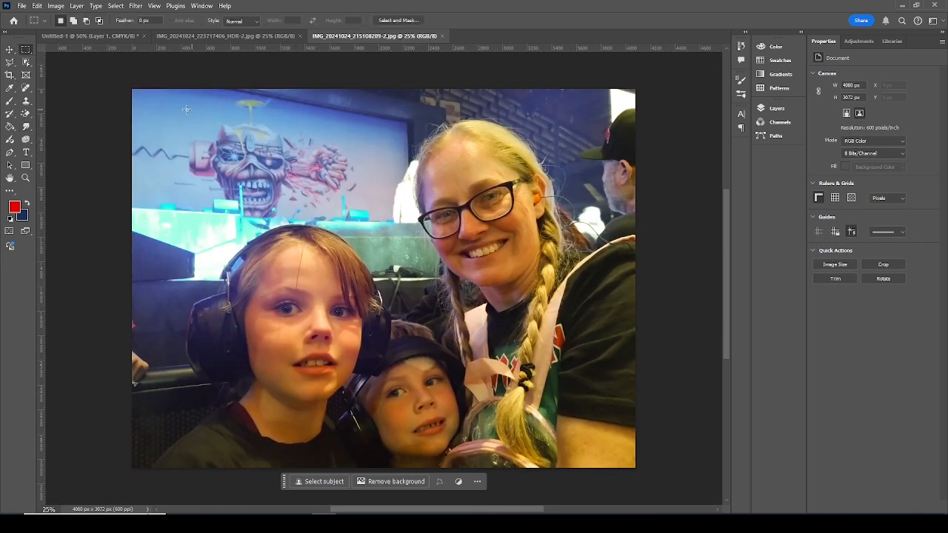
pyautogui.moveTo(132, 100); pyautogui.dragTo(588, 472)
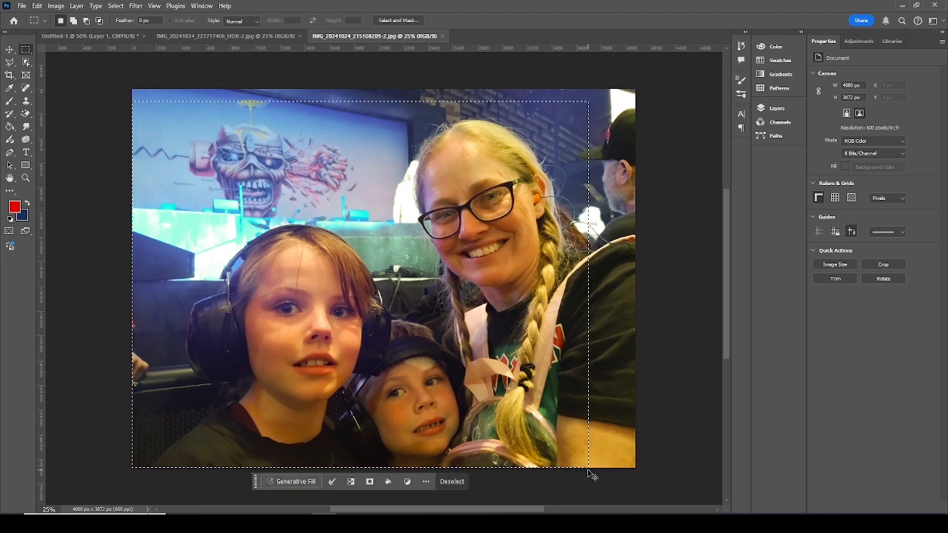
pyautogui.hotkey('ctrl', 'j')
pyautogui.hotkey('ctrl', 'v')
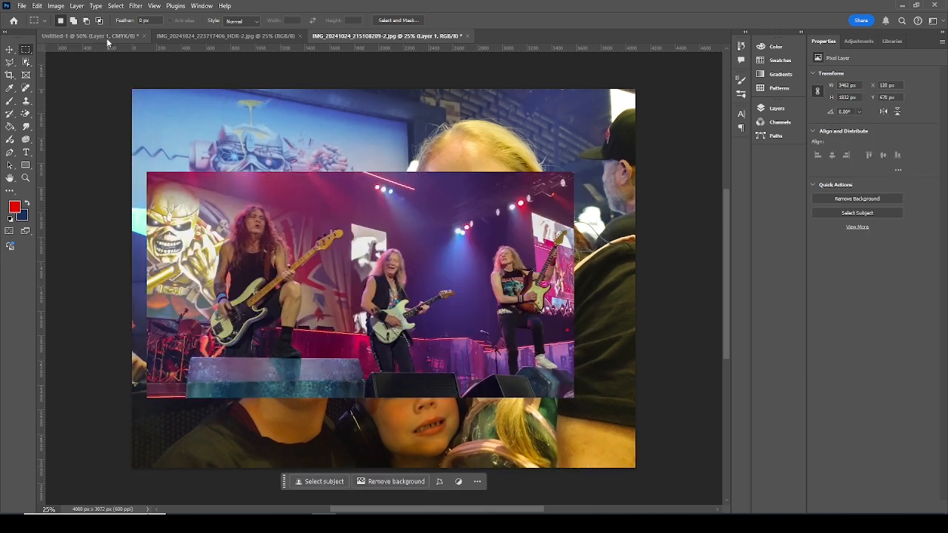
pyautogui.hotkey('ctrl', 'z')
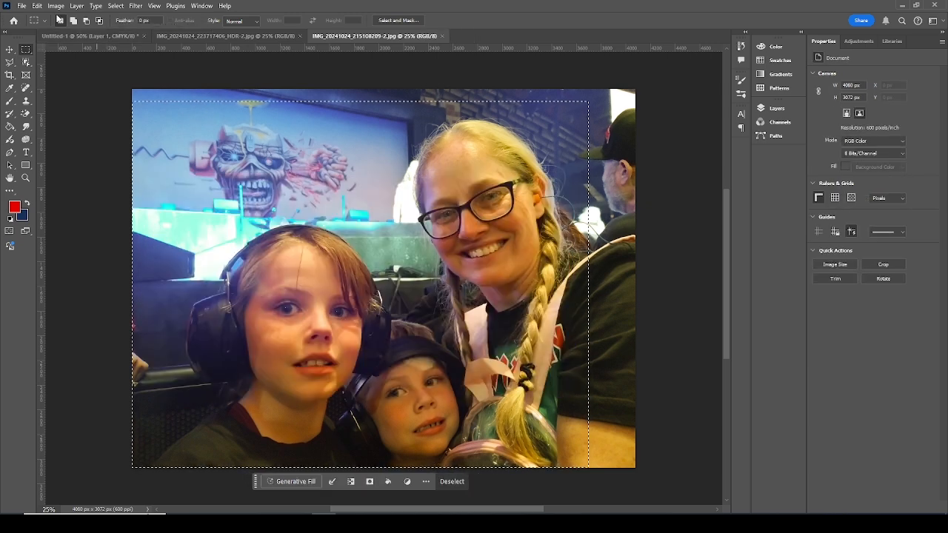
# Step: Copy the selected selfie area into Untitled-1 and scale it to about 19%, placed beside the concert photo at the canvas's lower edge
pyautogui.click(112, 38)
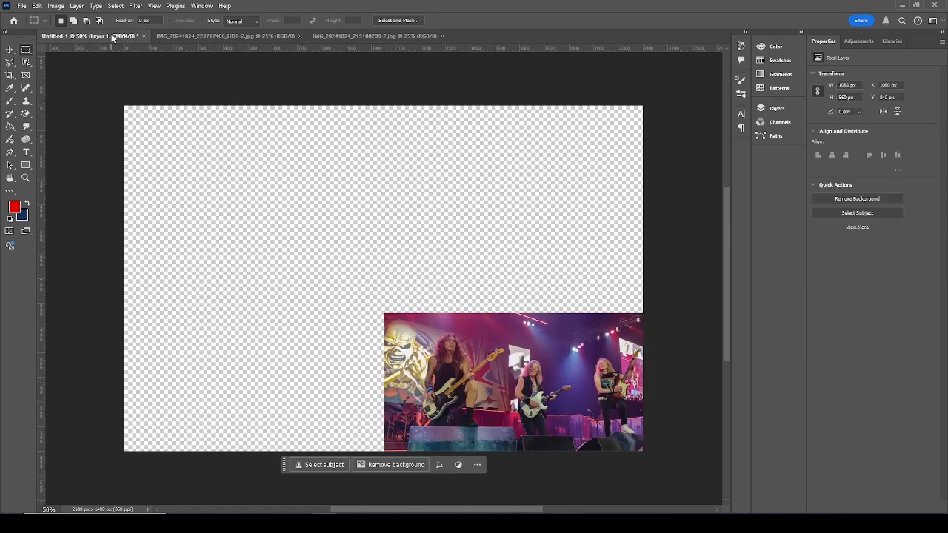
pyautogui.hotkey('ctrl', 'v')
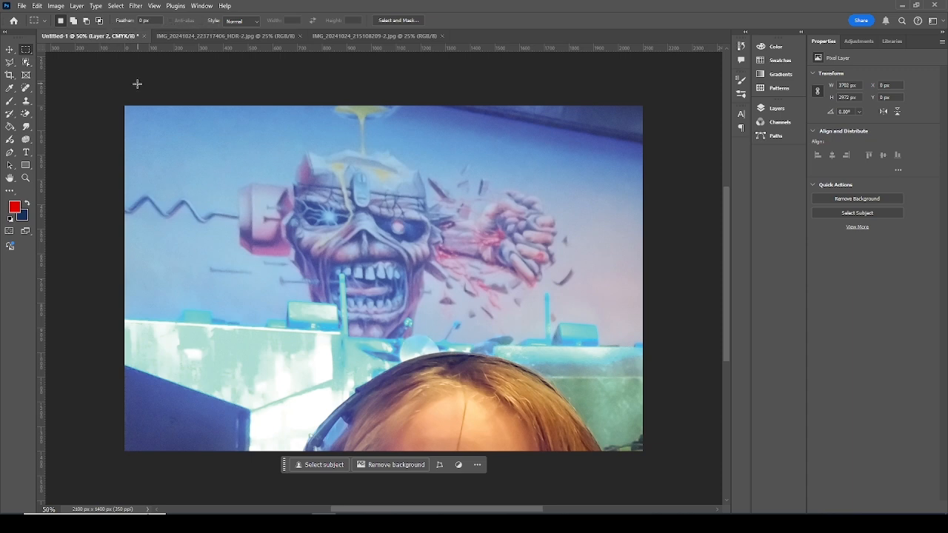
pyautogui.click(42, 6)
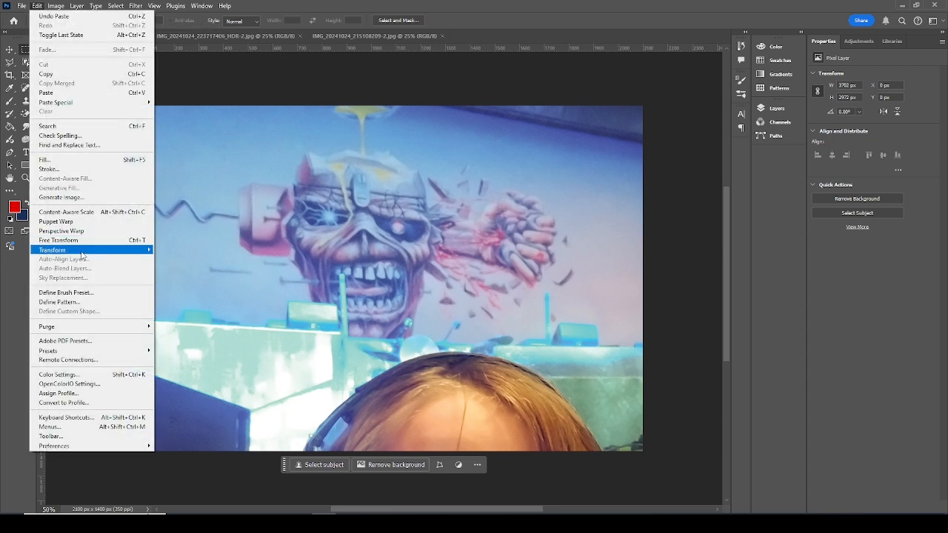
pyautogui.moveTo(83, 252)
pyautogui.click(168, 264)
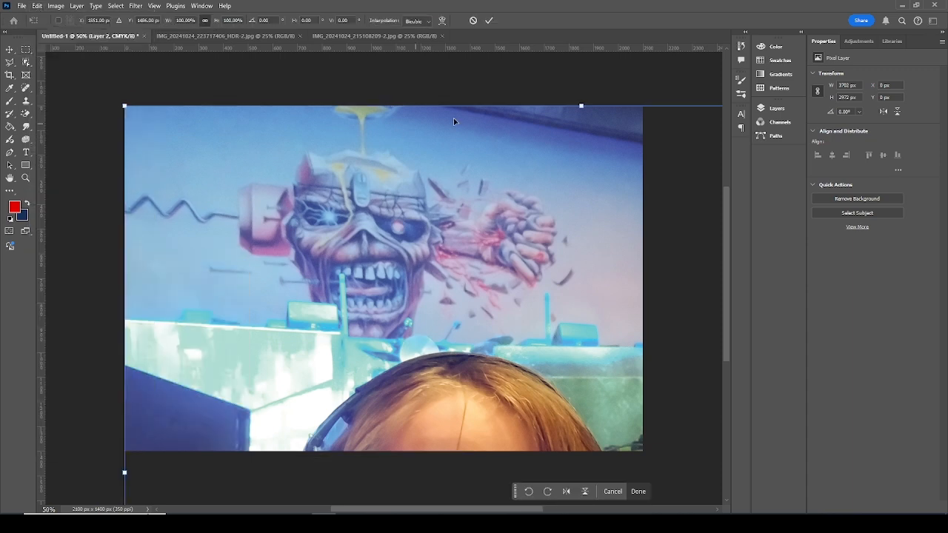
pyautogui.moveTo(581, 106); pyautogui.dragTo(300, 148)
pyautogui.moveTo(290, 106); pyautogui.dragTo(293, 314)
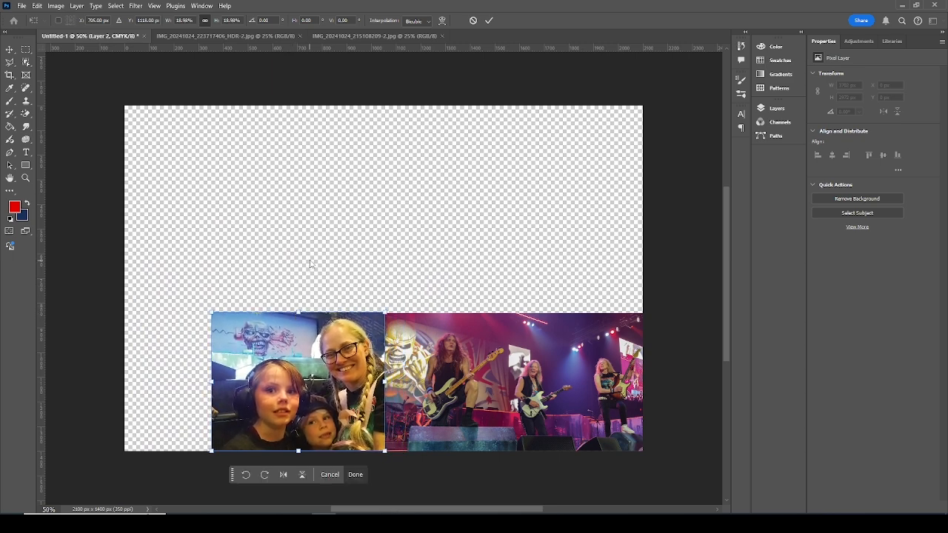
pyautogui.click(489, 21)
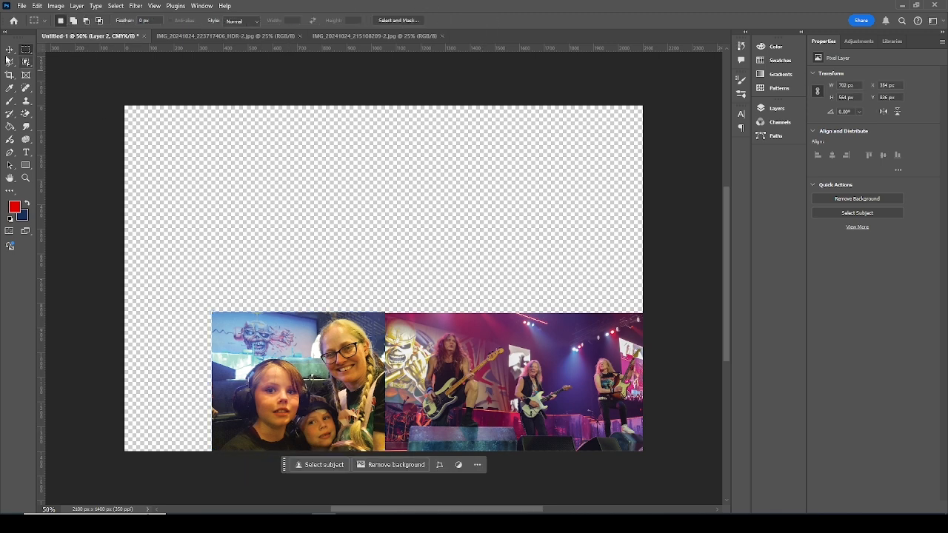
# Step: Nudge the selfie so it sits flush against the concert photo and aligns with its top edge
pyautogui.click(10, 49)
pyautogui.moveTo(295, 365); pyautogui.dragTo(294, 366)
pyautogui.click(354, 280)
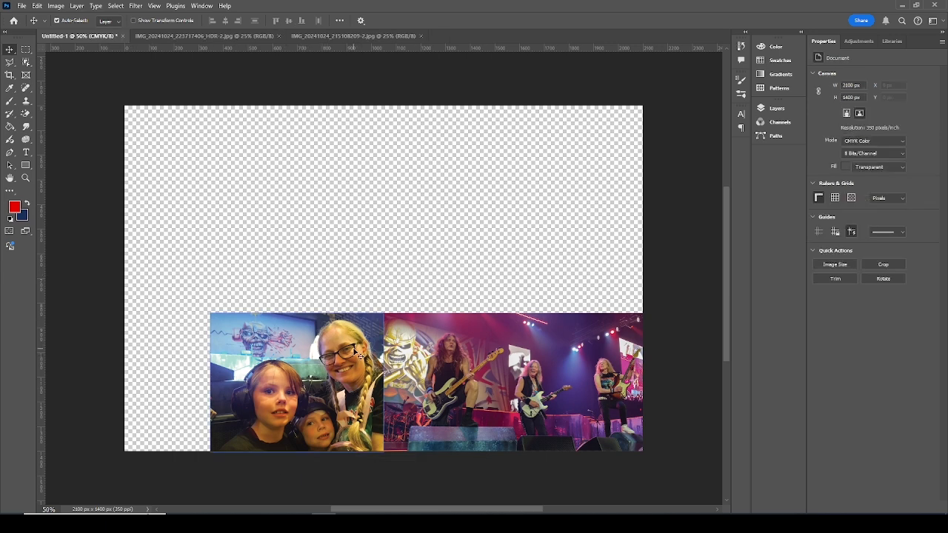
# Step: Move the selfie slightly right to overlap the concert photo and place Layer 2 beneath Layer 1
pyautogui.click(777, 109)
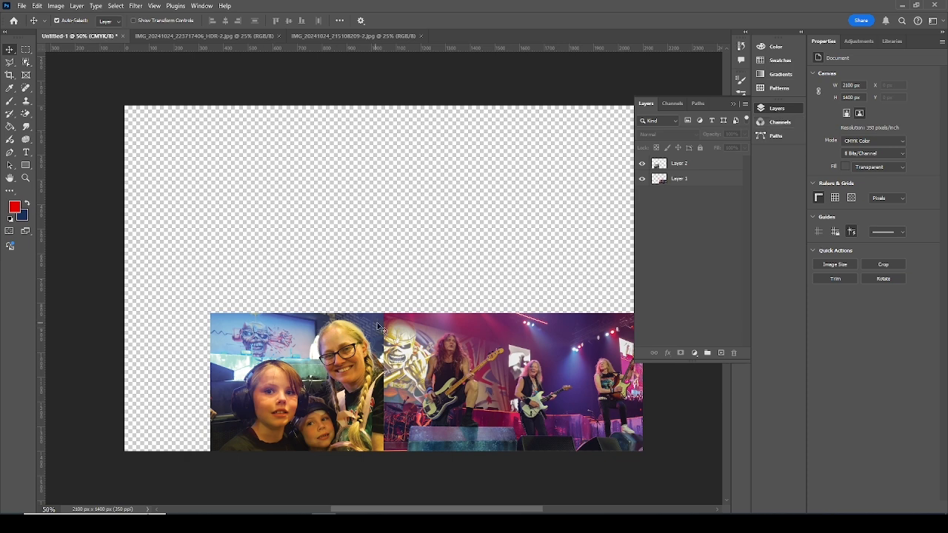
pyautogui.click(408, 385)
pyautogui.click(349, 380)
pyautogui.click(83, 76)
pyautogui.click(280, 404)
pyautogui.click(590, 257)
pyautogui.click(424, 370)
pyautogui.click(486, 305)
pyautogui.moveTo(325, 368); pyautogui.dragTo(330, 368)
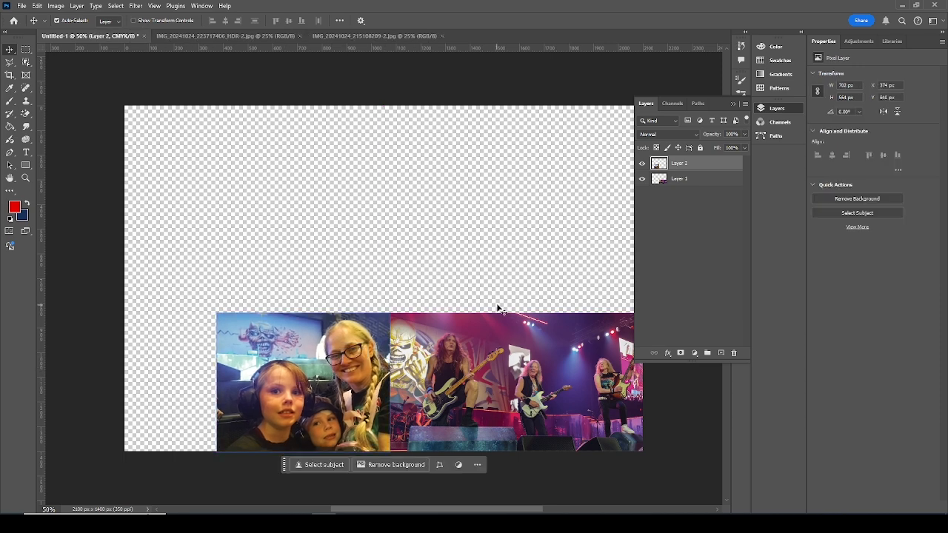
pyautogui.moveTo(689, 164); pyautogui.dragTo(693, 192)
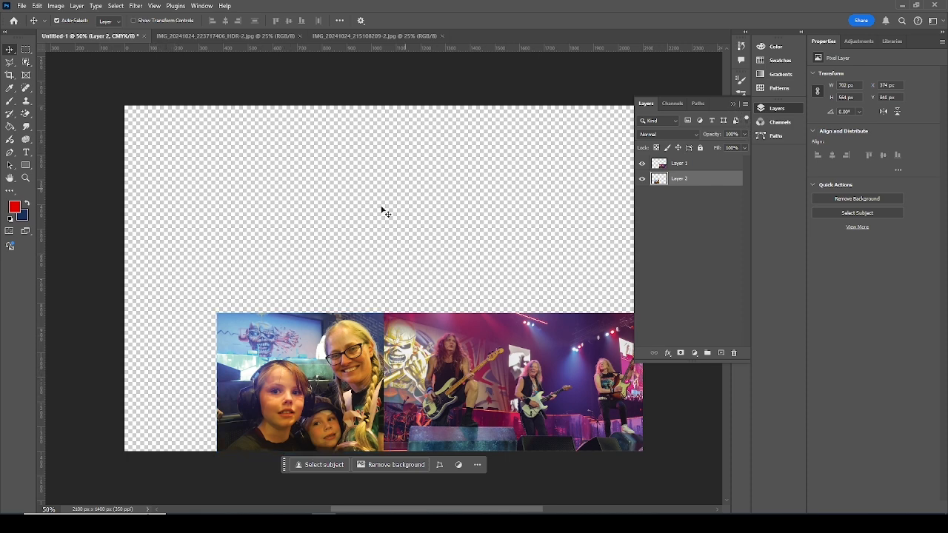
pyautogui.click(735, 106)
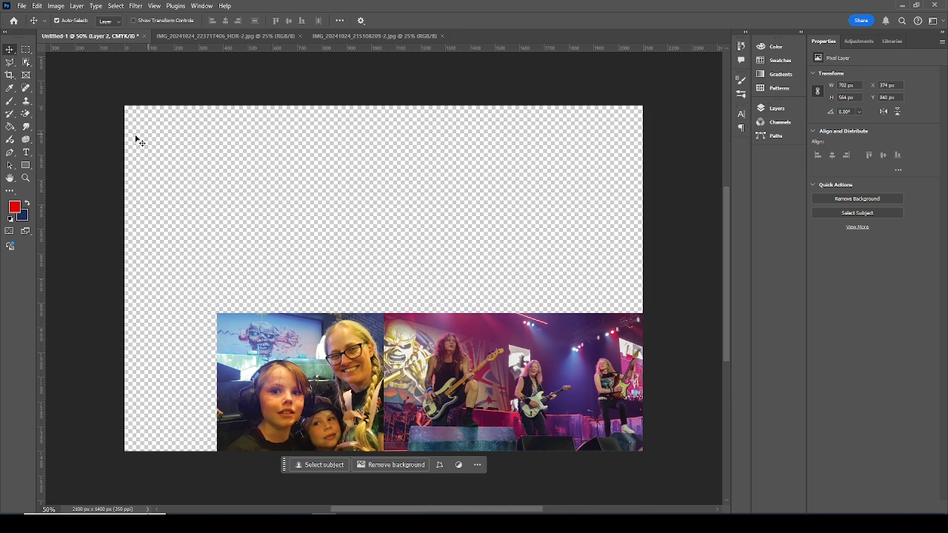
# Step: Draw a paragraph text box about 1908 px wide above the two photos and select all of its placeholder text
pyautogui.click(28, 154)
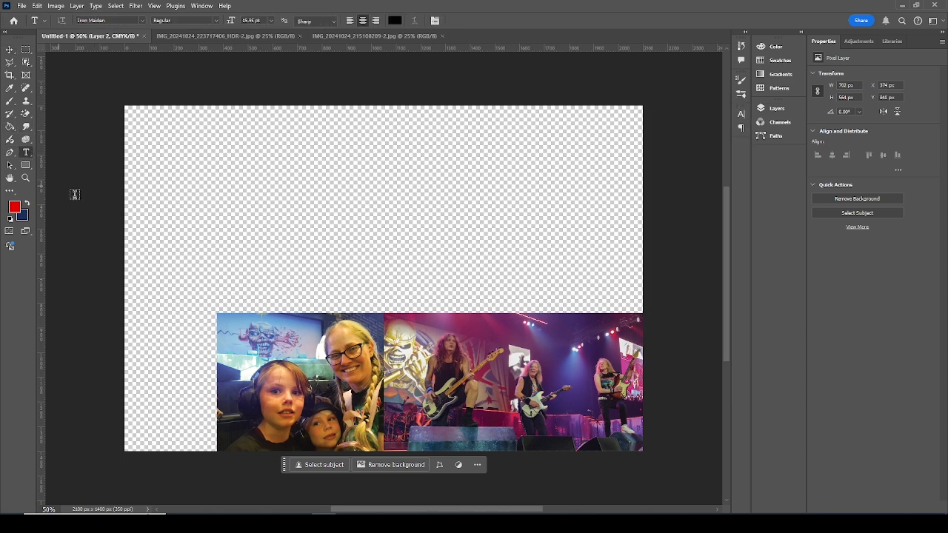
pyautogui.moveTo(153, 229); pyautogui.dragTo(622, 278)
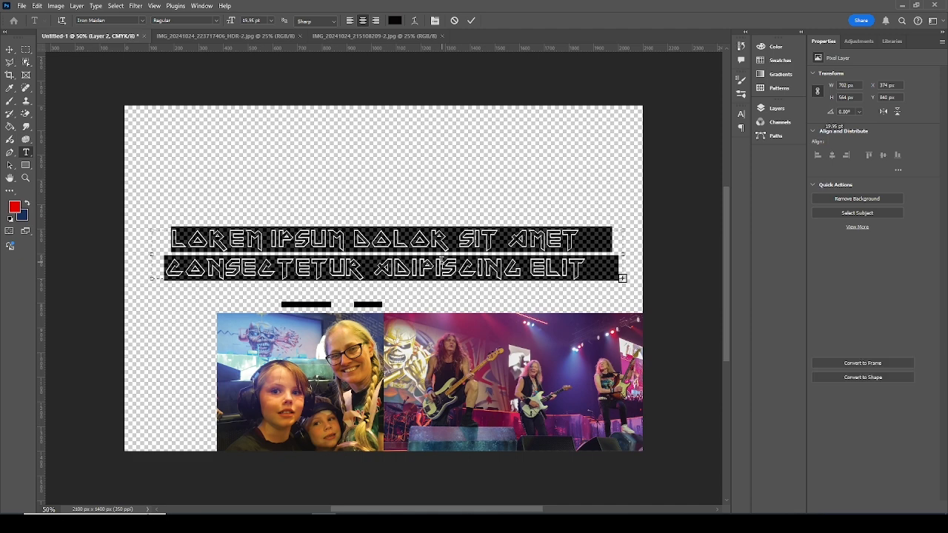
pyautogui.click(442, 265)
pyautogui.write('Merry C')
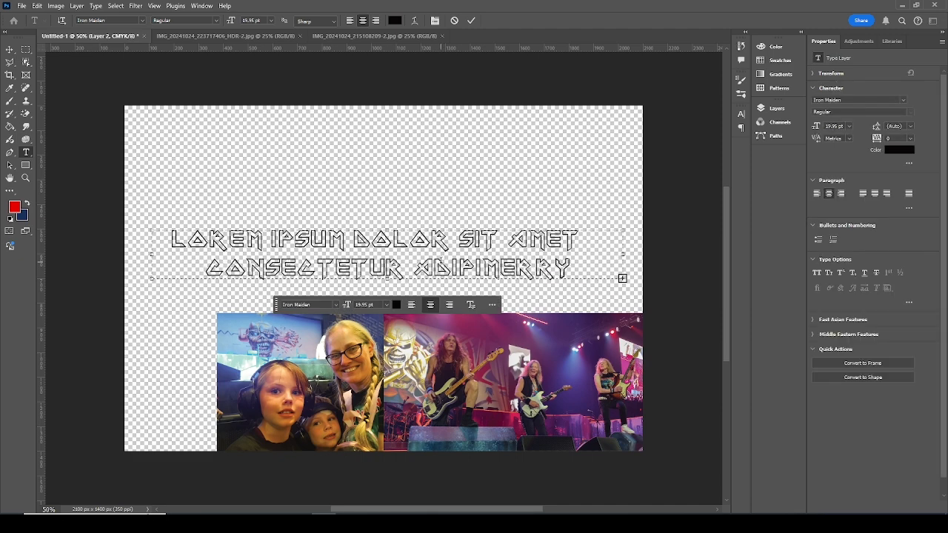
pyautogui.doubleClick(428, 268)
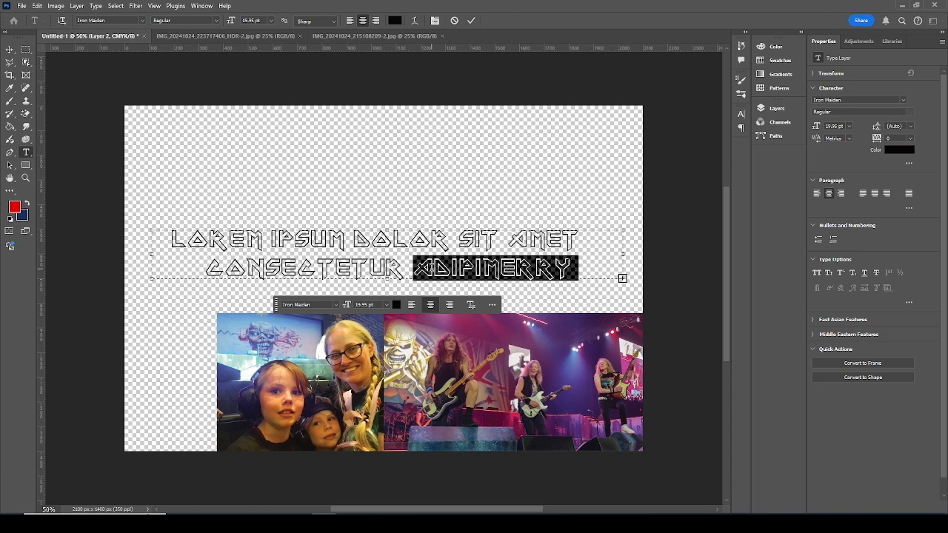
pyautogui.click(428, 268)
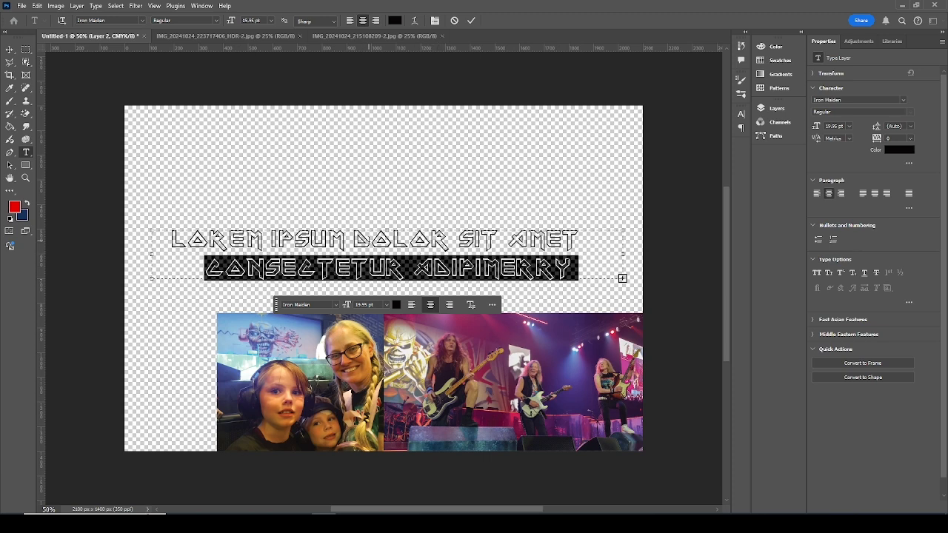
pyautogui.hotkey('ctrl', 'a')
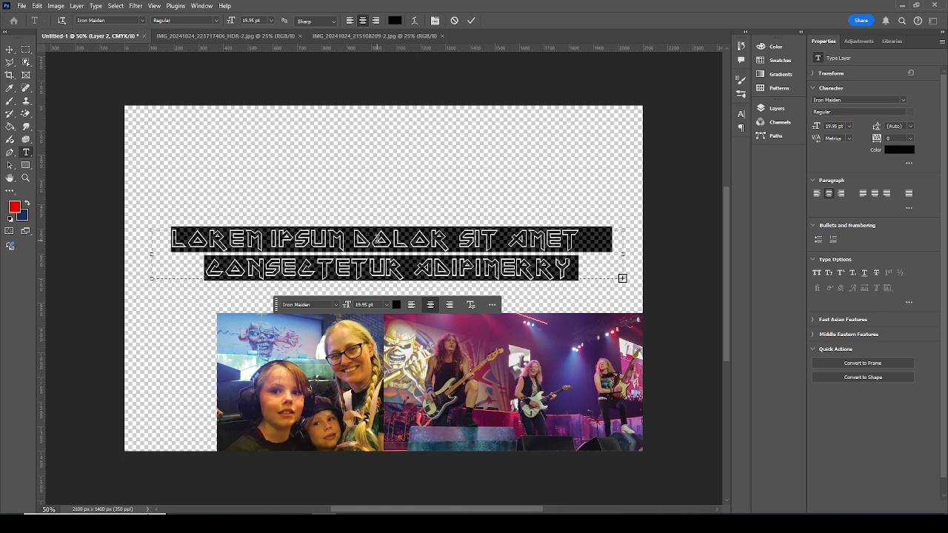
# Step: Replace the placeholder text with a "MERRY CHRISTMAS FROM THE … FAMILY" greeting that includes the family's surname
pyautogui.write('MERRY CHRIST')
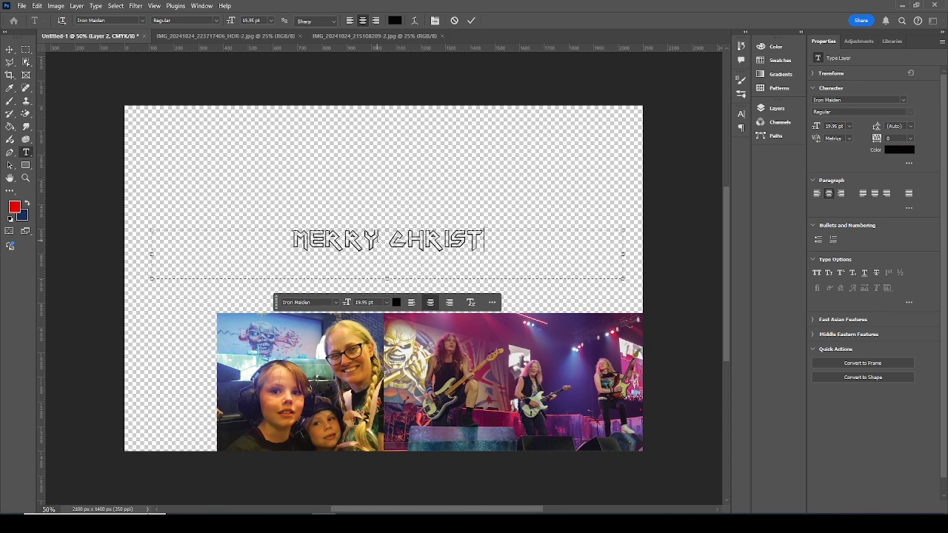
pyautogui.write('MAS FR')
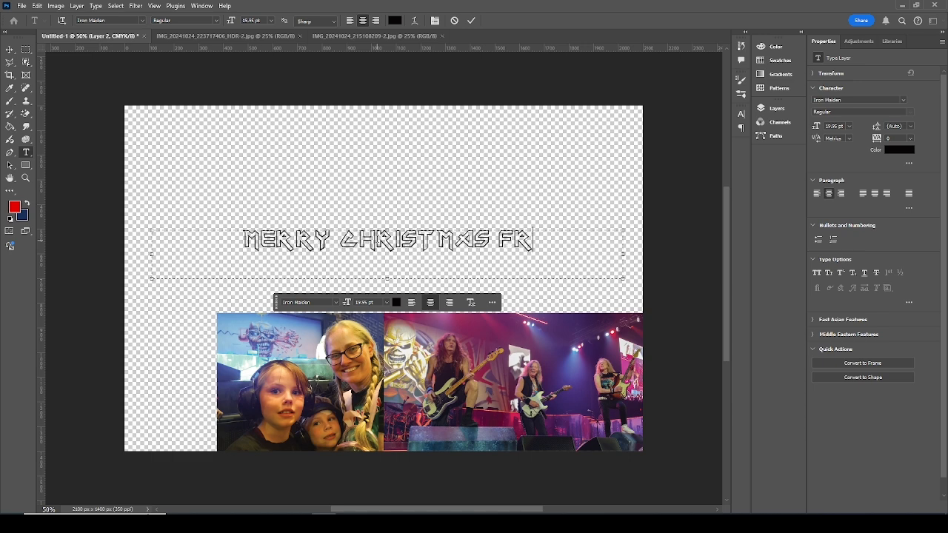
pyautogui.write('OM THE CORS')
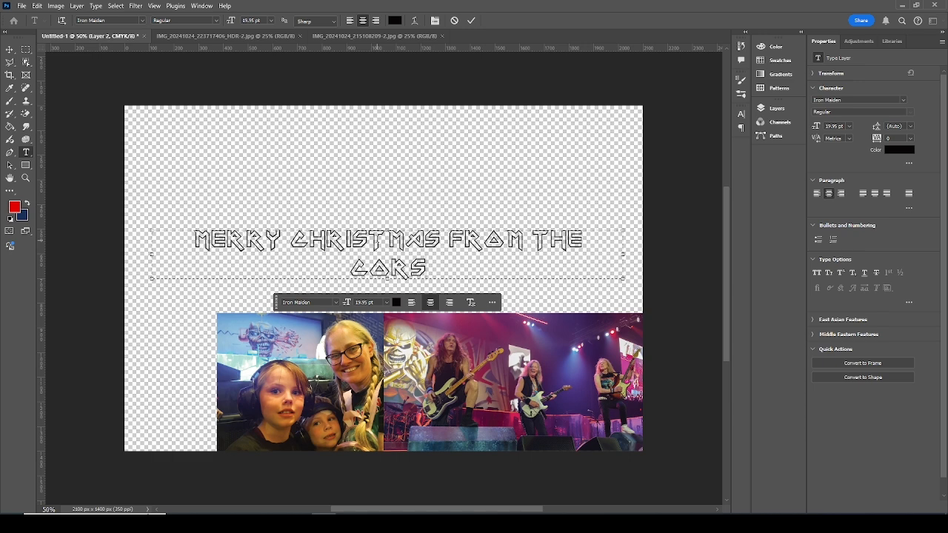
pyautogui.press('BackSpace')
pyautogui.write('D')
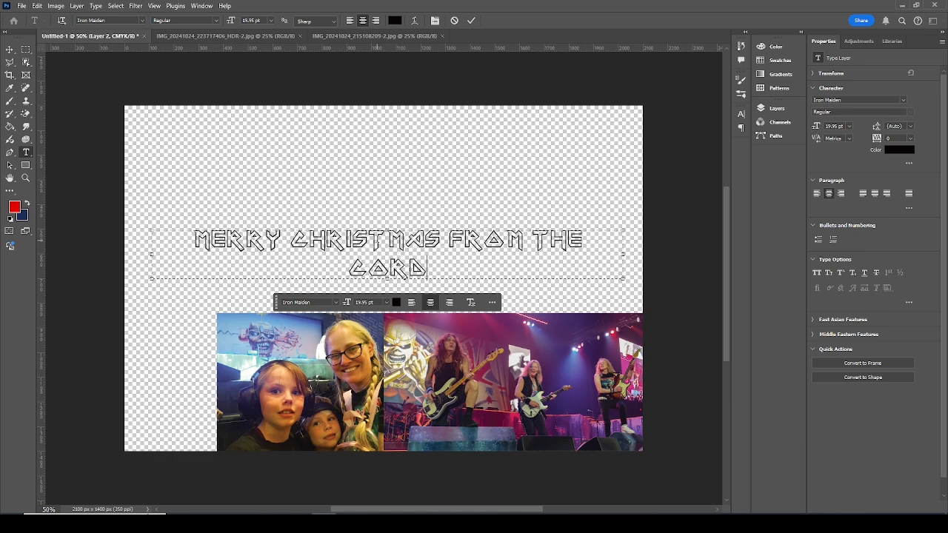
pyautogui.write('ES FAMILY')
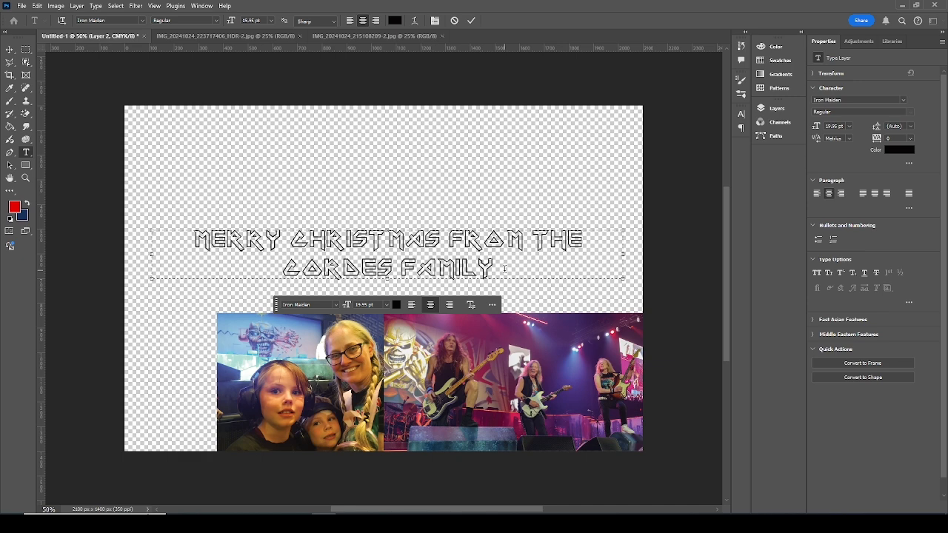
# Step: Set the whole greeting's font size to 15 pt so it fits on one line
pyautogui.hotkey('ctrl', 'a')
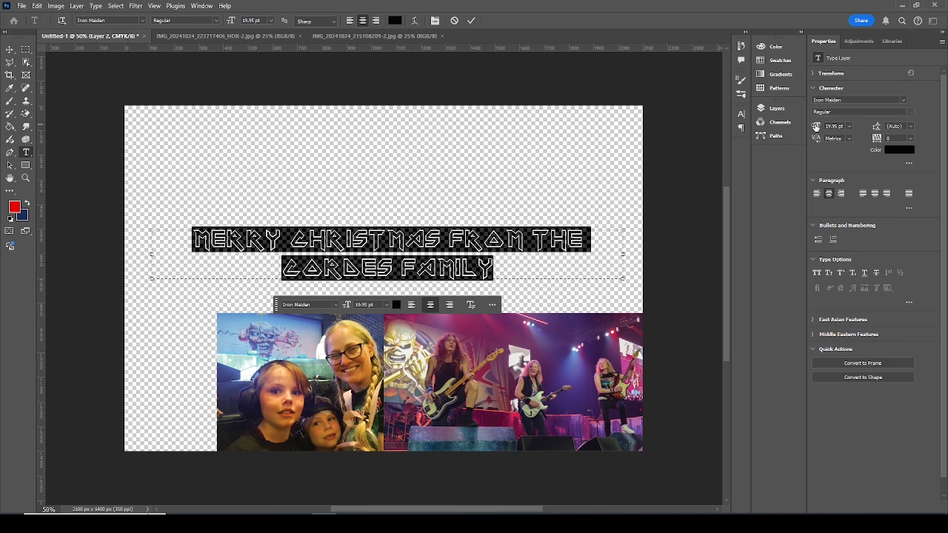
pyautogui.moveTo(816, 127); pyautogui.dragTo(813, 128)
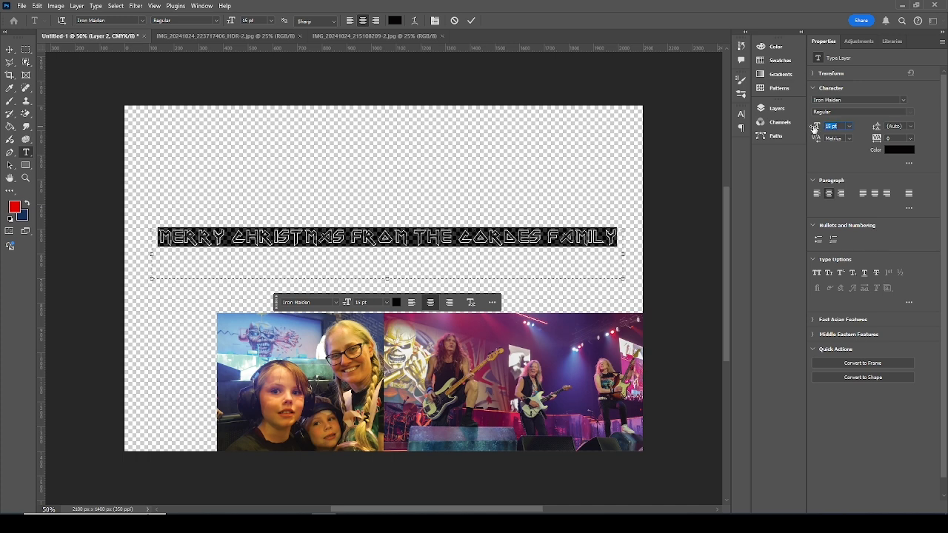
pyautogui.click(378, 249)
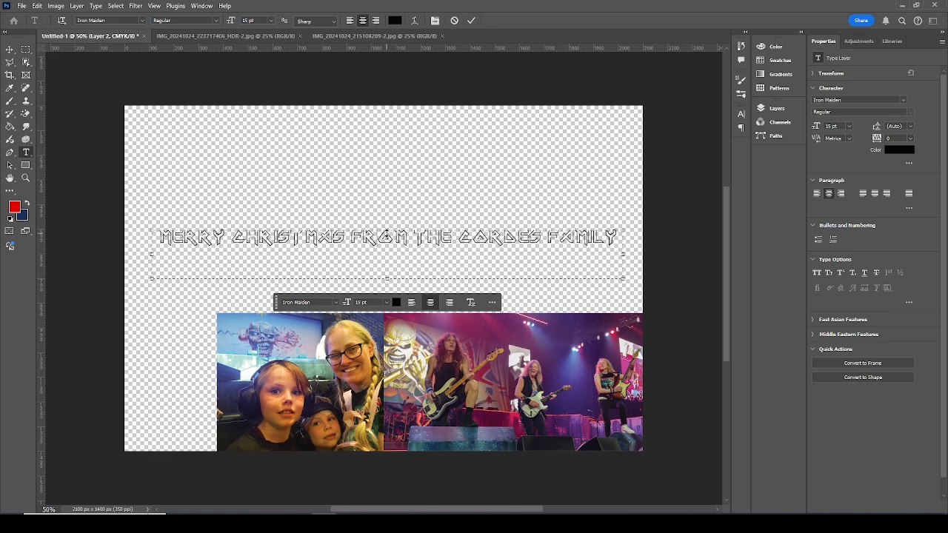
# Step: Shrink the text box to the height of one line and move the greeting slightly up and right
pyautogui.moveTo(388, 231); pyautogui.dragTo(388, 260)
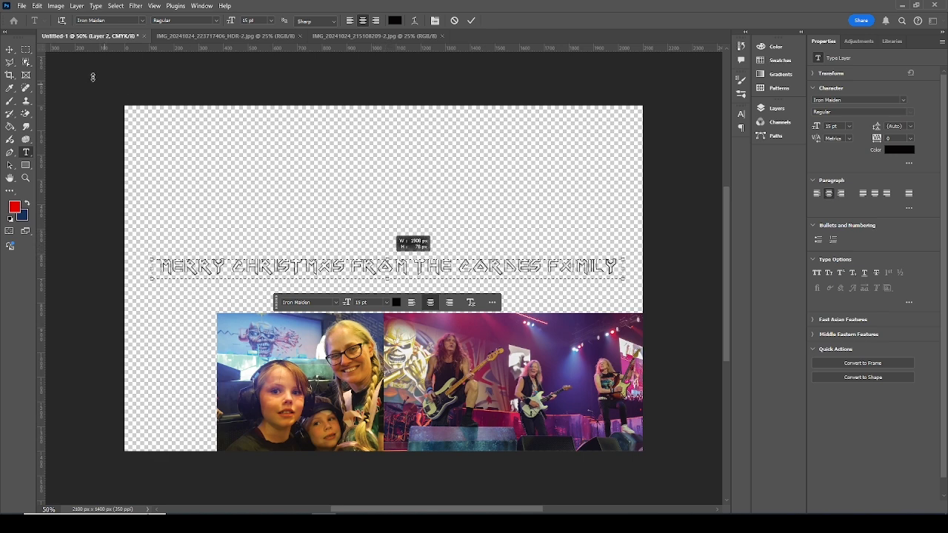
pyautogui.click(471, 20)
pyautogui.click(10, 50)
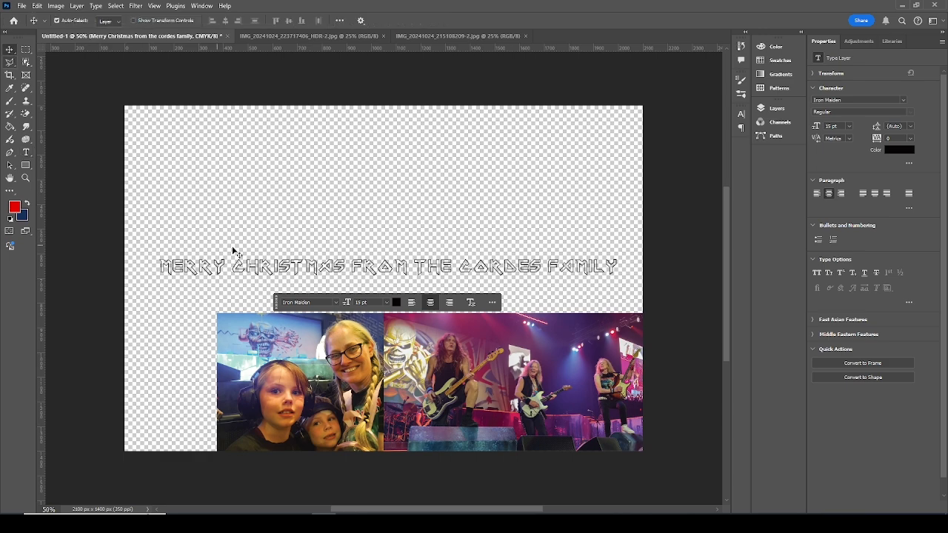
pyautogui.moveTo(295, 269); pyautogui.dragTo(298, 264)
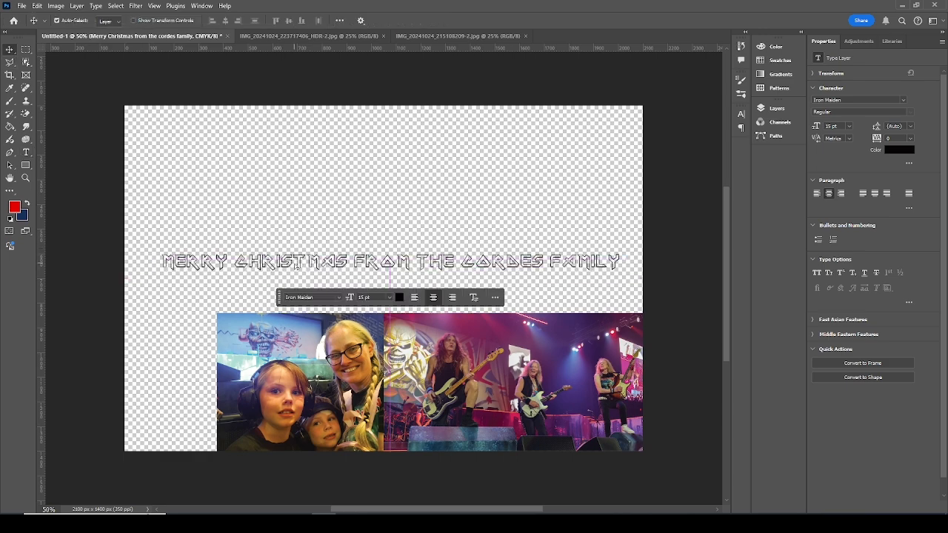
pyautogui.click(903, 99)
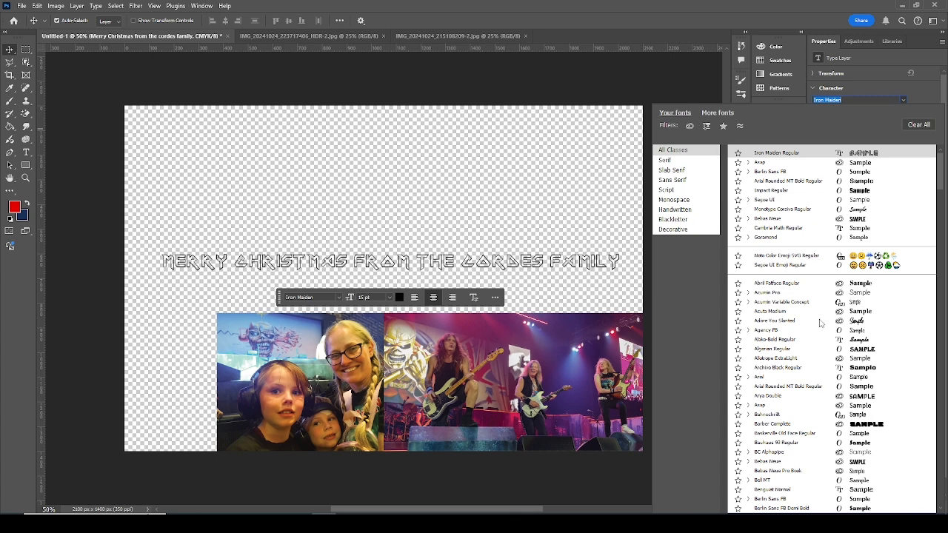
pyautogui.press('Escape')
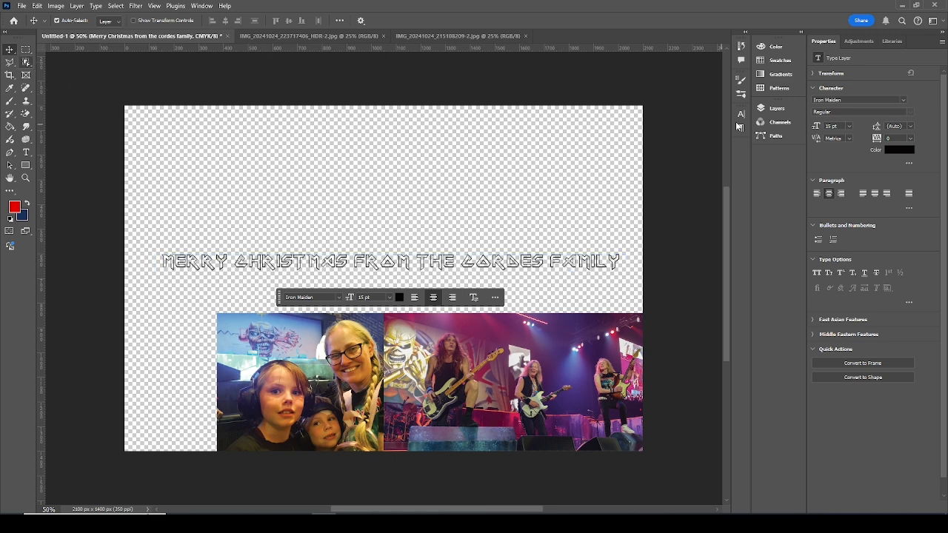
# Step: Create a new empty layer and place it beneath Layer 2 at the bottom of the layer stack
pyautogui.click(774, 108)
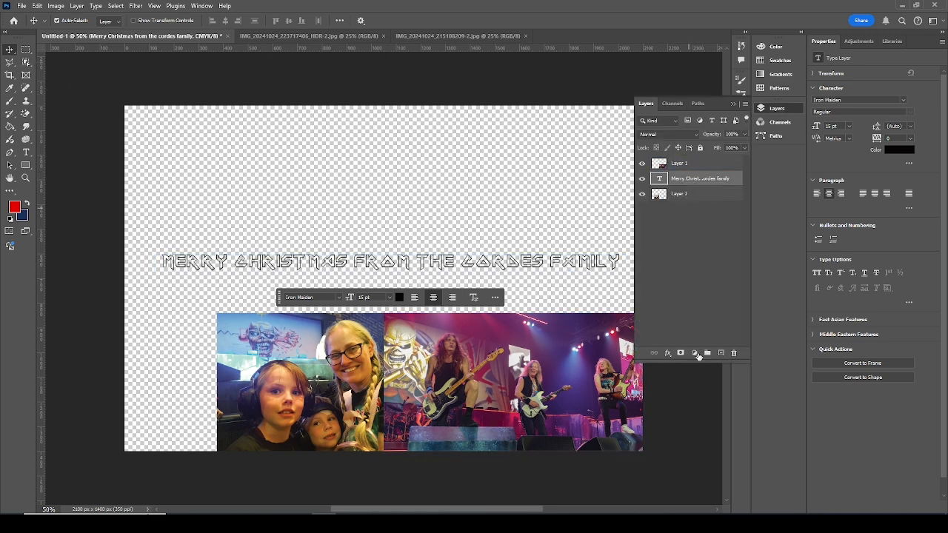
pyautogui.click(721, 353)
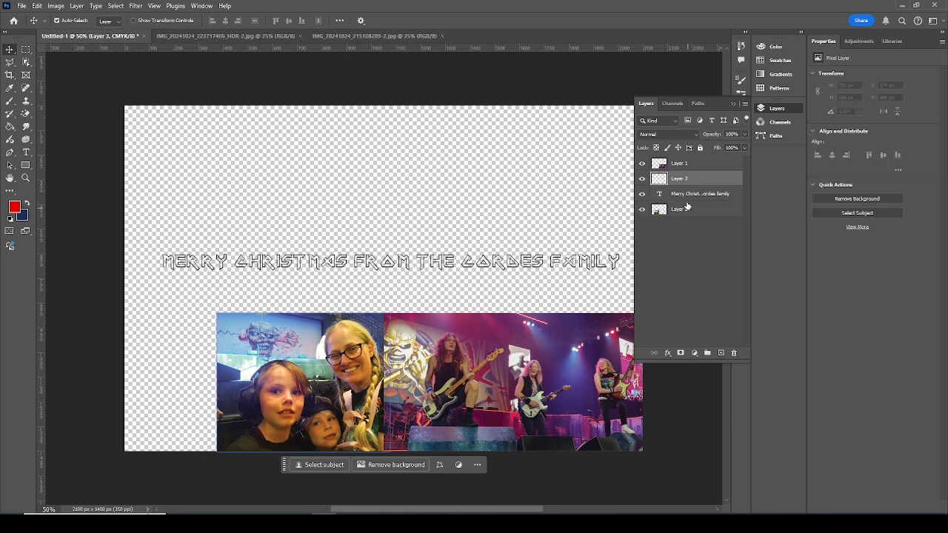
pyautogui.moveTo(685, 178); pyautogui.dragTo(689, 223)
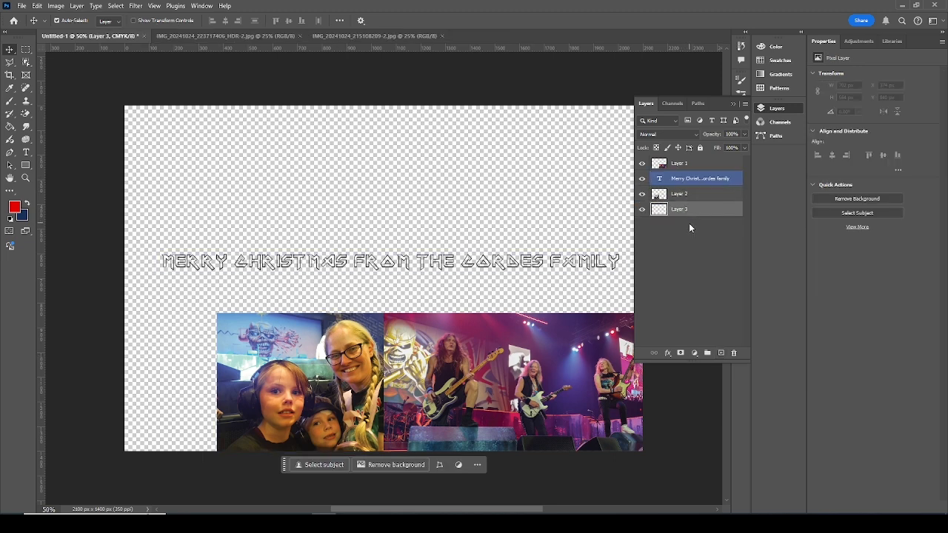
# Step: Marquee-select a band about 2100 × 196 px around the greeting and fill it with the red foreground colour on Layer 3
pyautogui.click(26, 49)
pyautogui.click(735, 104)
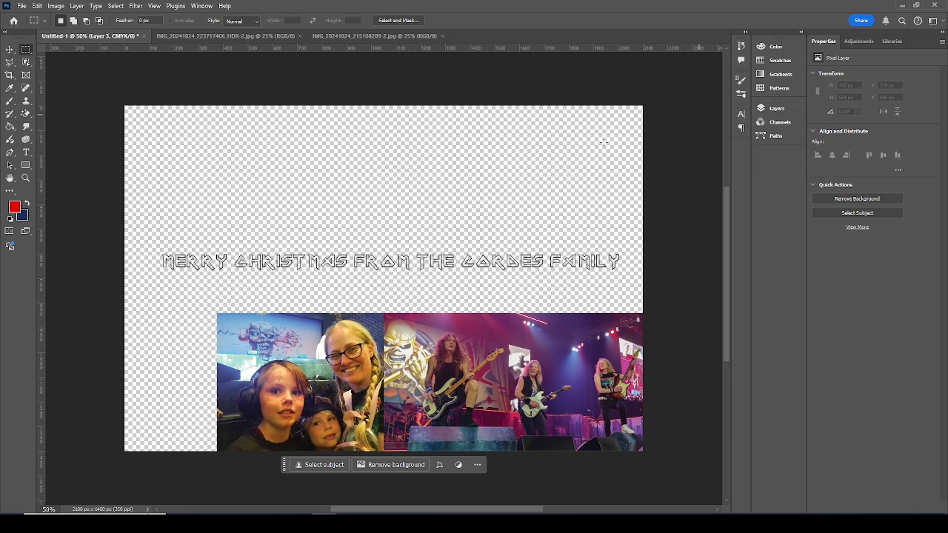
pyautogui.moveTo(115, 237); pyautogui.dragTo(645, 284)
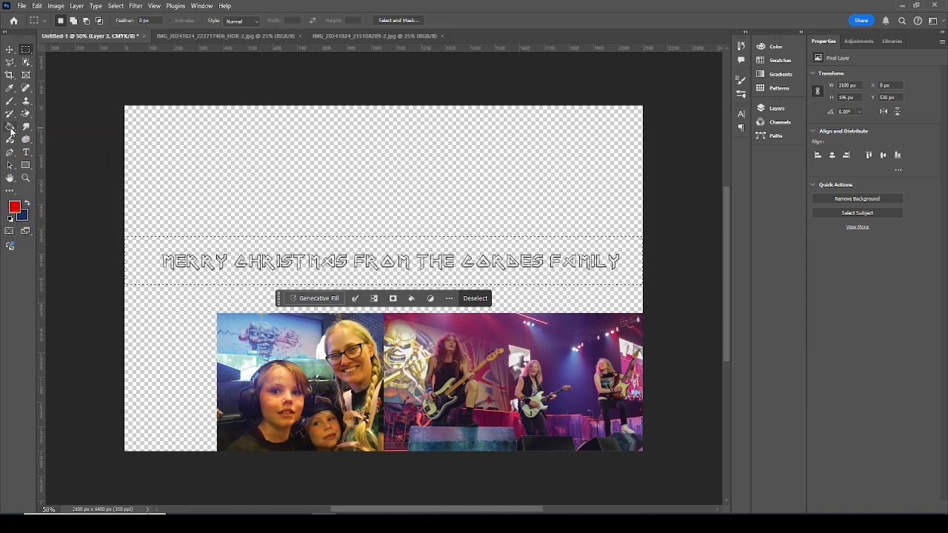
pyautogui.click(10, 128)
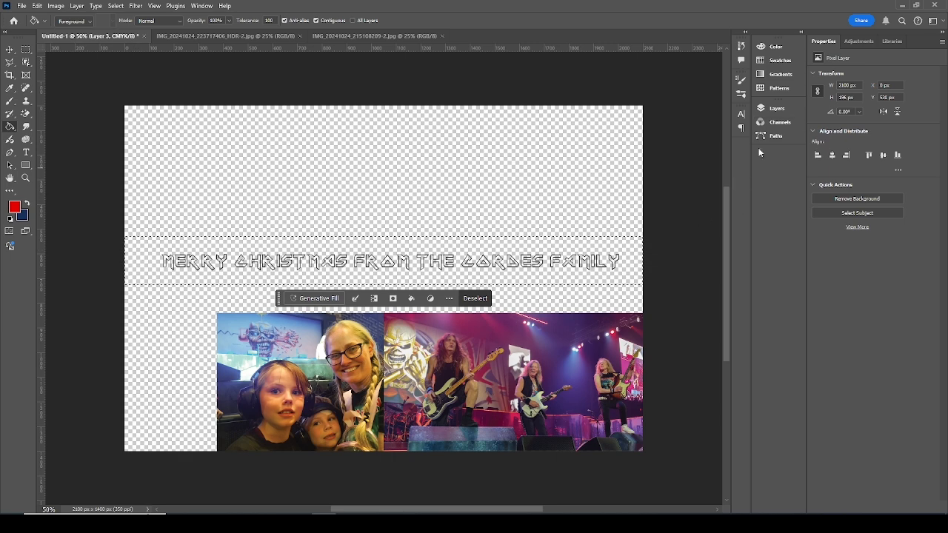
pyautogui.click(772, 108)
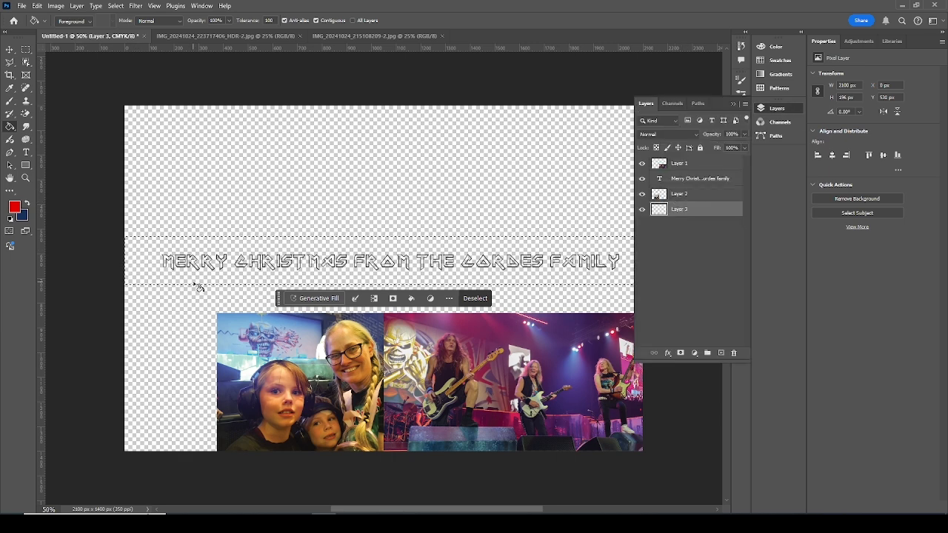
pyautogui.click(135, 263)
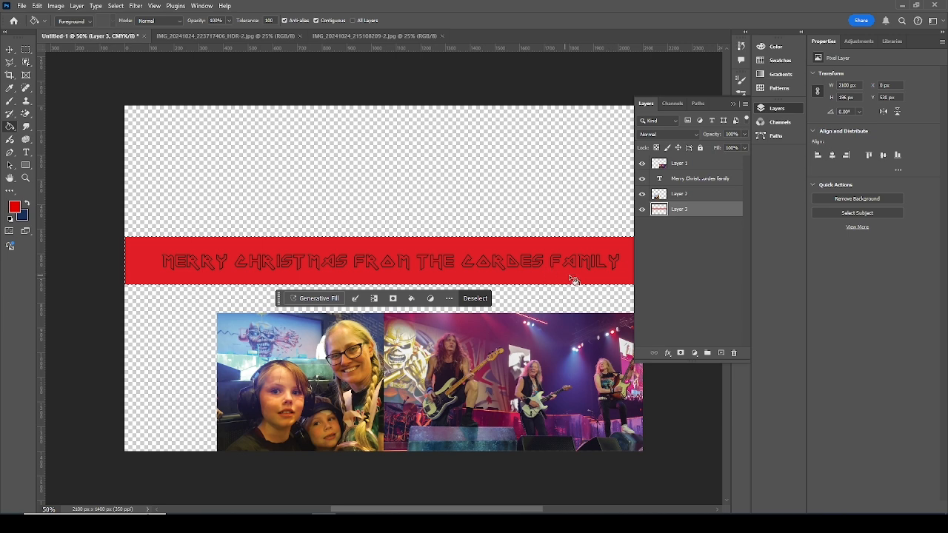
# Step: Rasterize the Merry Christmas text layer
pyautogui.click(709, 180)
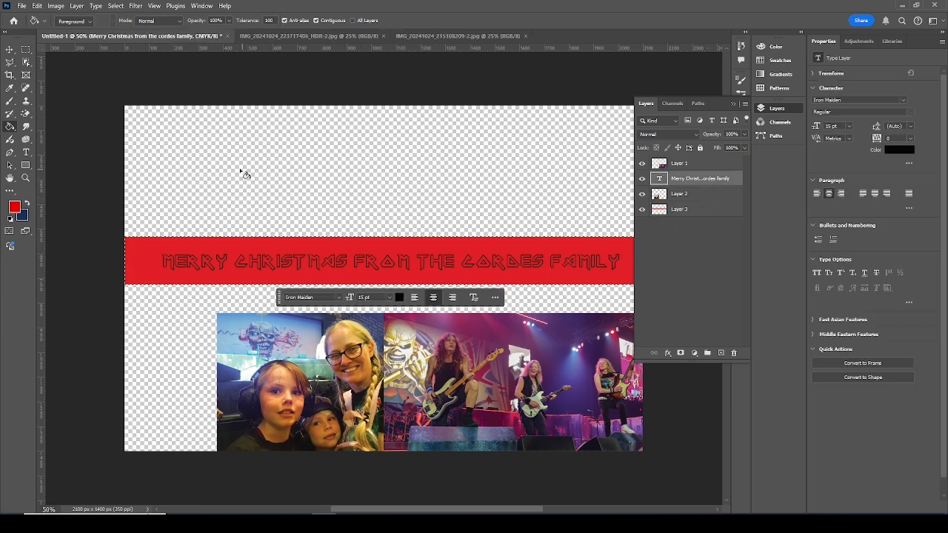
pyautogui.click(97, 7)
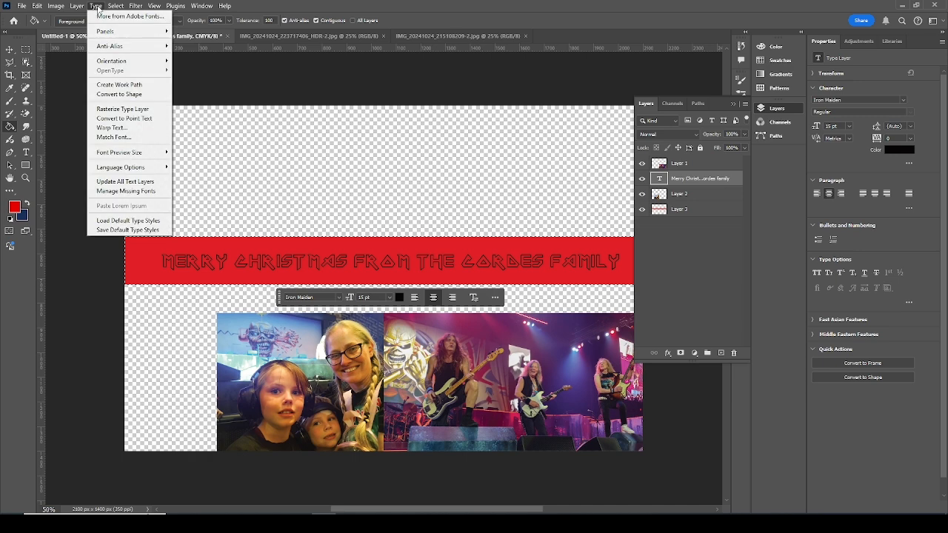
pyautogui.click(123, 111)
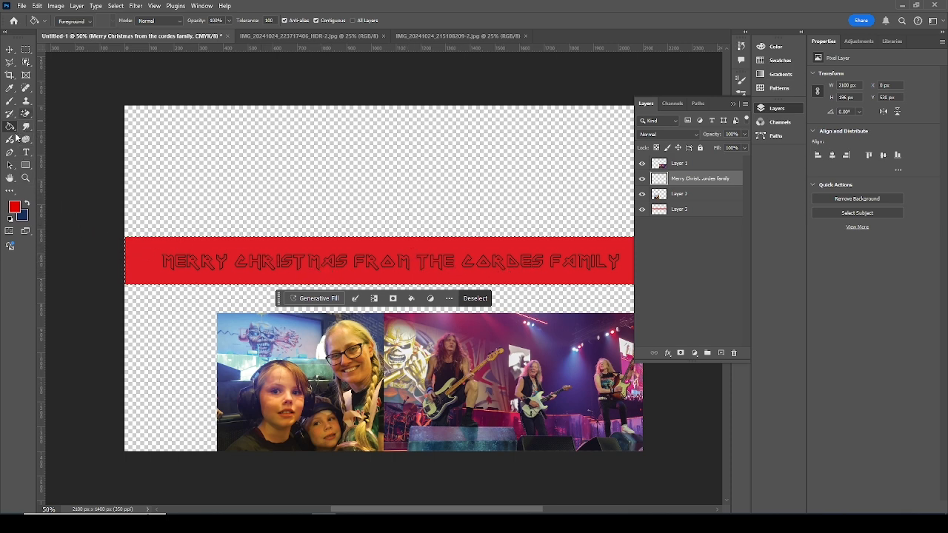
# Step: Set the foreground colour to the near-white e3ffff
pyautogui.click(17, 209)
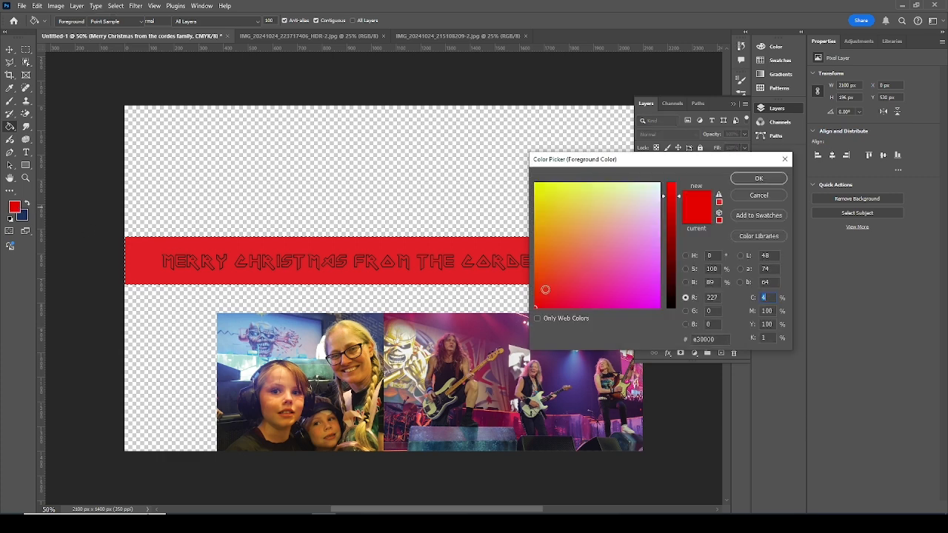
pyautogui.moveTo(637, 233); pyautogui.dragTo(685, 164)
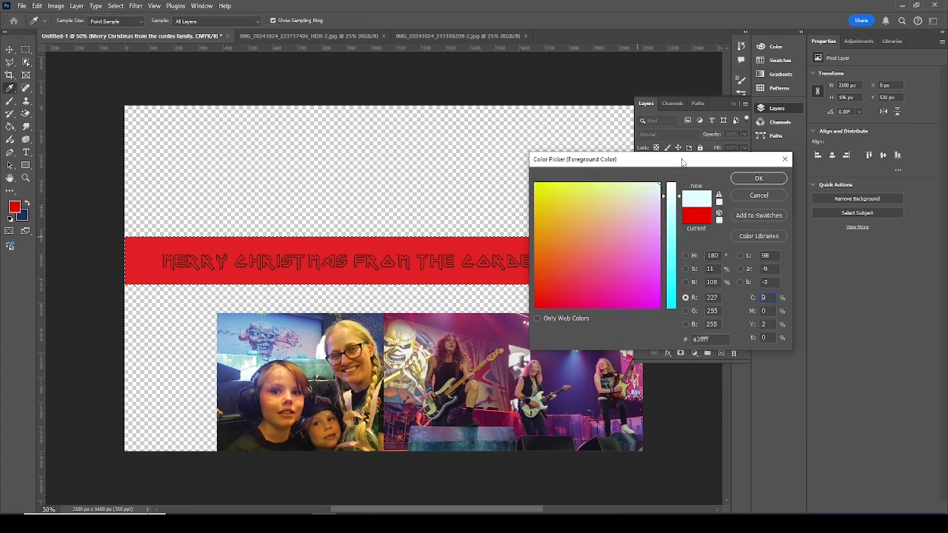
pyautogui.click(758, 178)
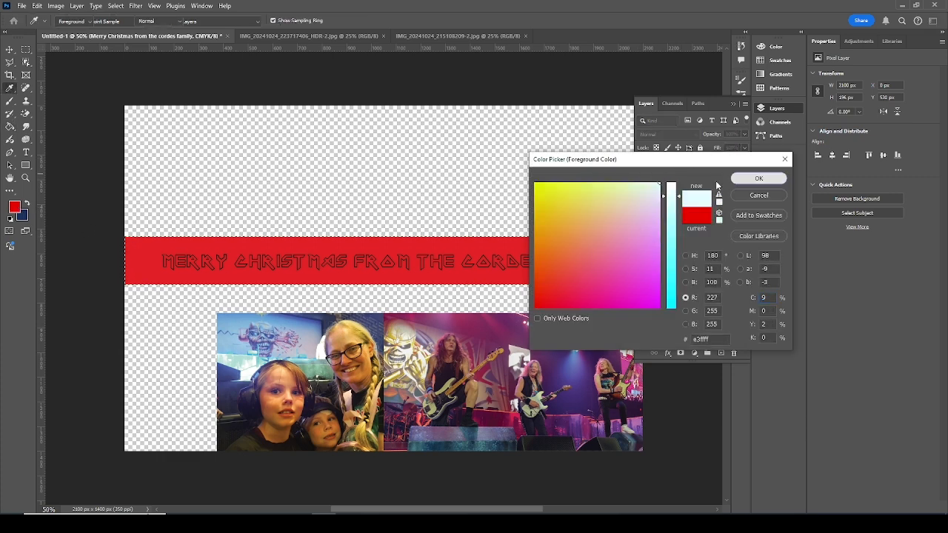
# Step: Try filling the outline of the greeting's first letter with the near-white foreground colour, and undo that fill
pyautogui.click(176, 265)
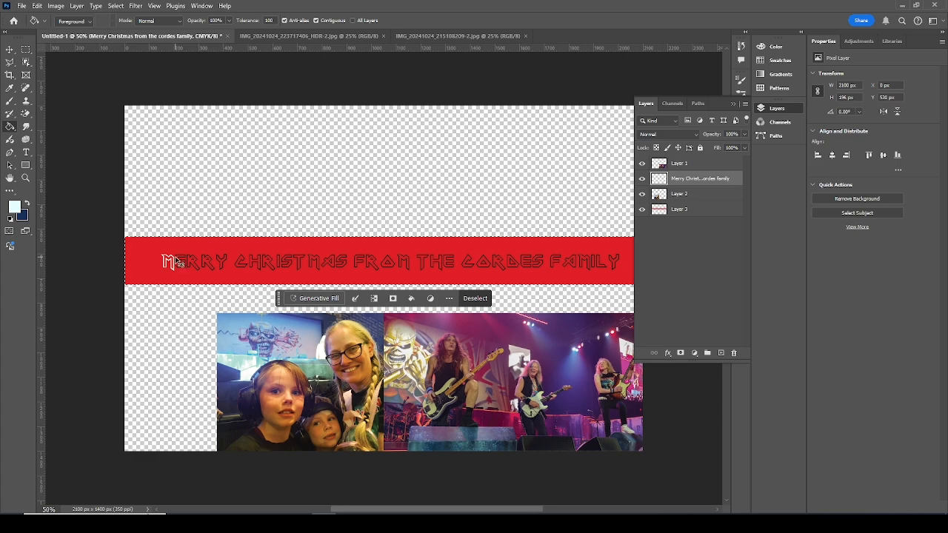
pyautogui.hotkey('ctrl', 'z')
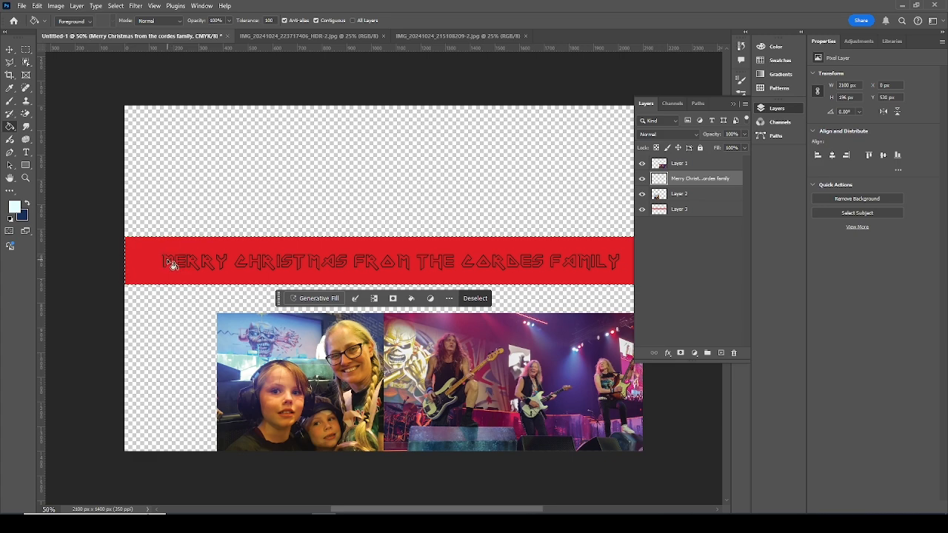
# Step: Fill the outlined letters of "MERRY" and the following "CH" in the greeting with the near-white foreground colour
pyautogui.click(171, 265)
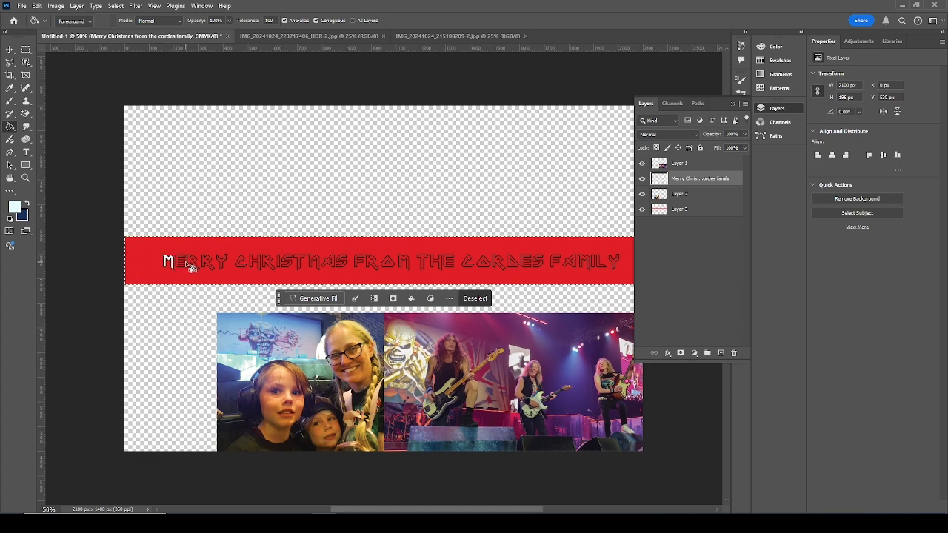
pyautogui.scroll(4, 191, 267)
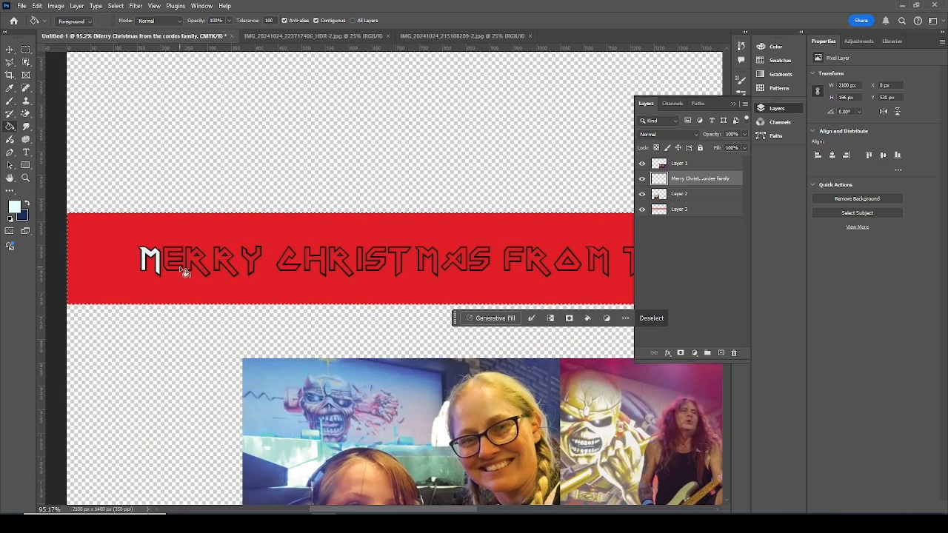
pyautogui.click(177, 259)
pyautogui.click(200, 263)
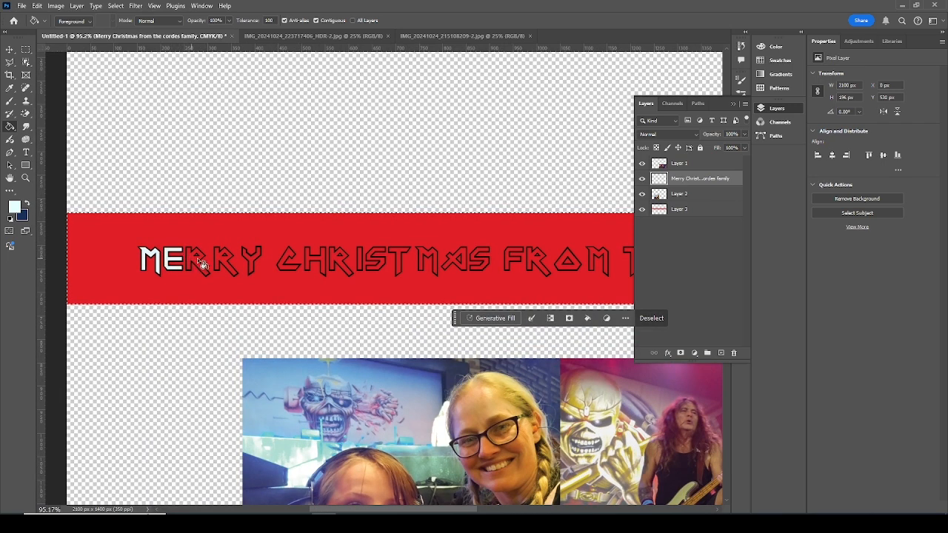
pyautogui.click(223, 259)
pyautogui.click(261, 266)
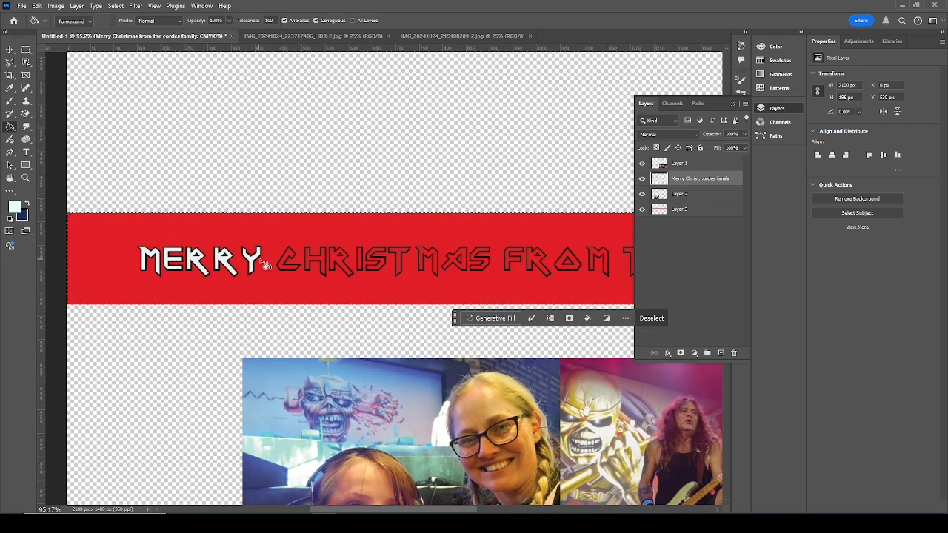
pyautogui.click(310, 263)
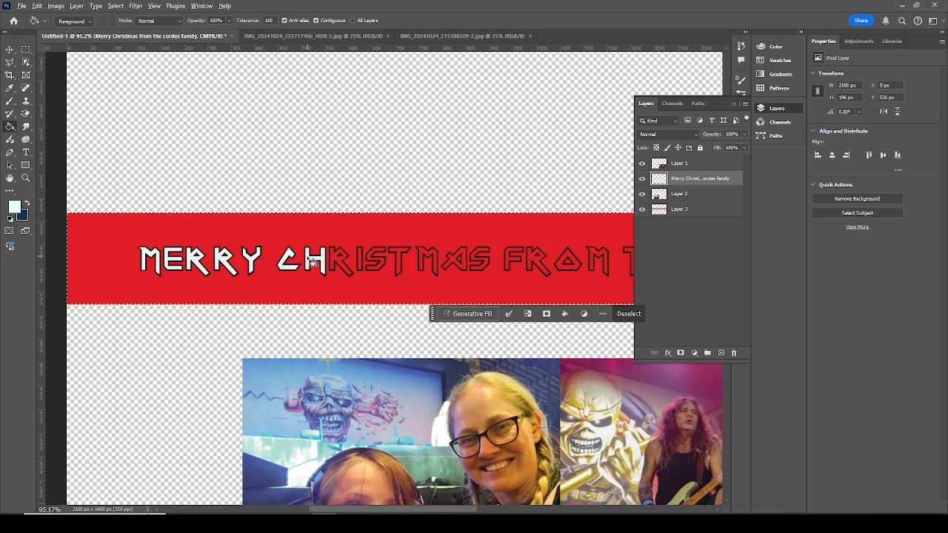
# Step: Show the whole card on screen and collapse the layer list covering the canvas
pyautogui.scroll(-3, 311, 262)
pyautogui.scroll(-1, 311, 261)
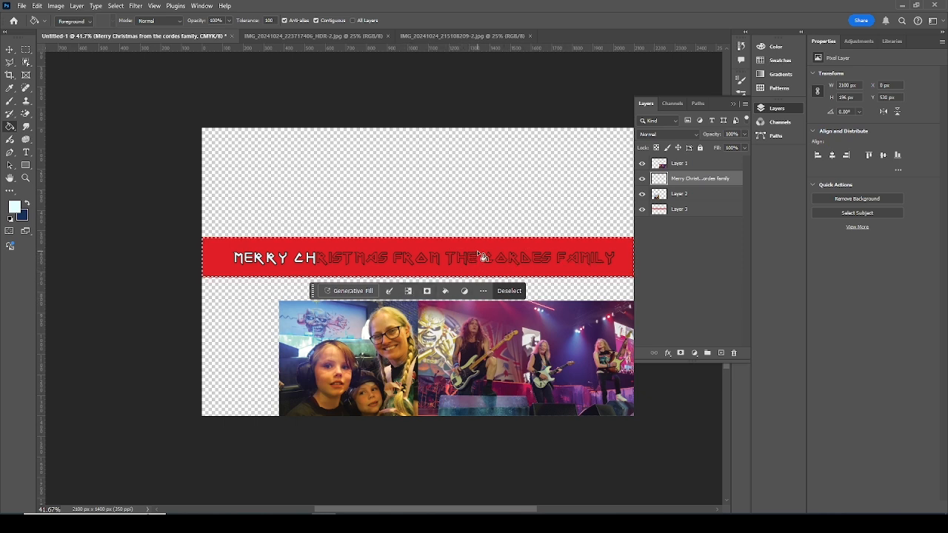
pyautogui.click(733, 104)
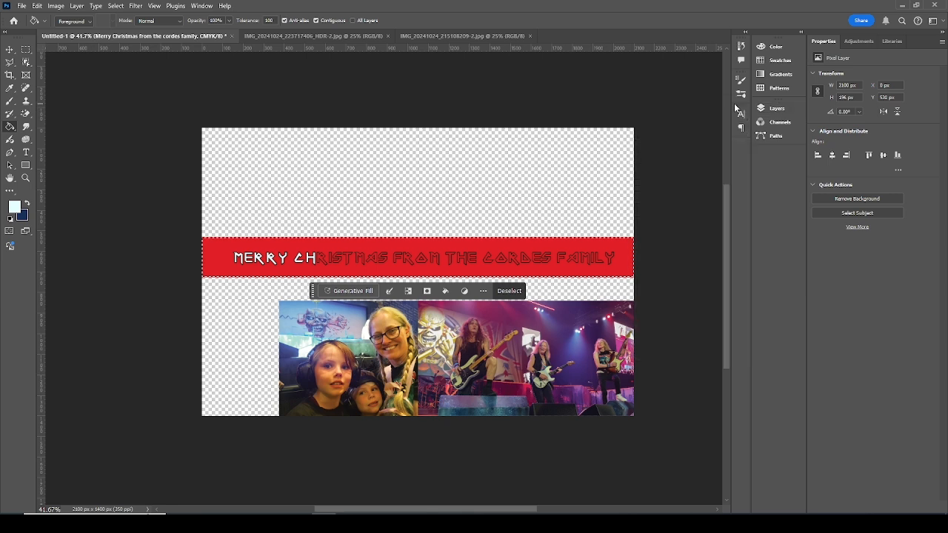